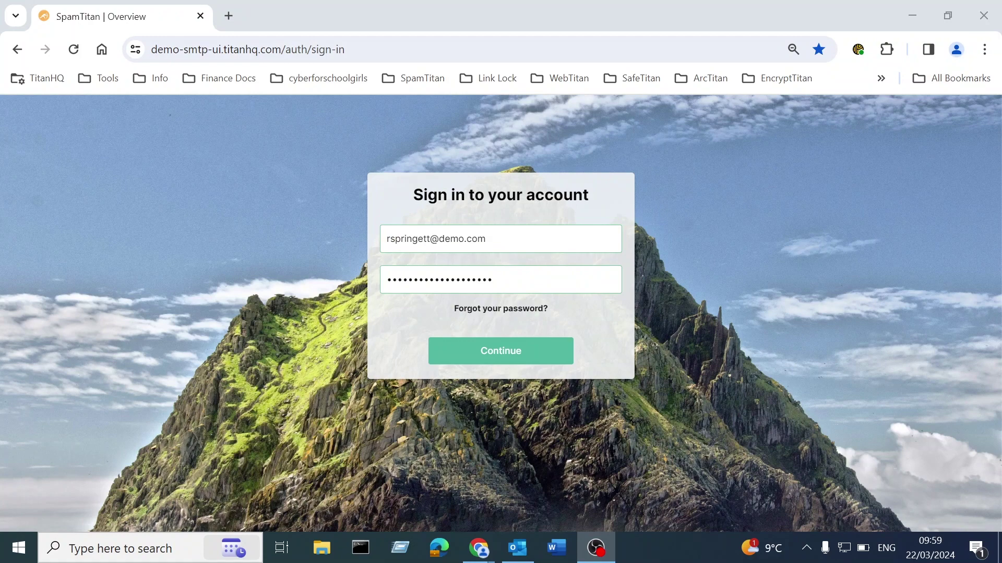
Sign in to SpamTitan and load the Overview dashboard for all domains.
{"action": "left_click", "coordinate": [572, 354]}
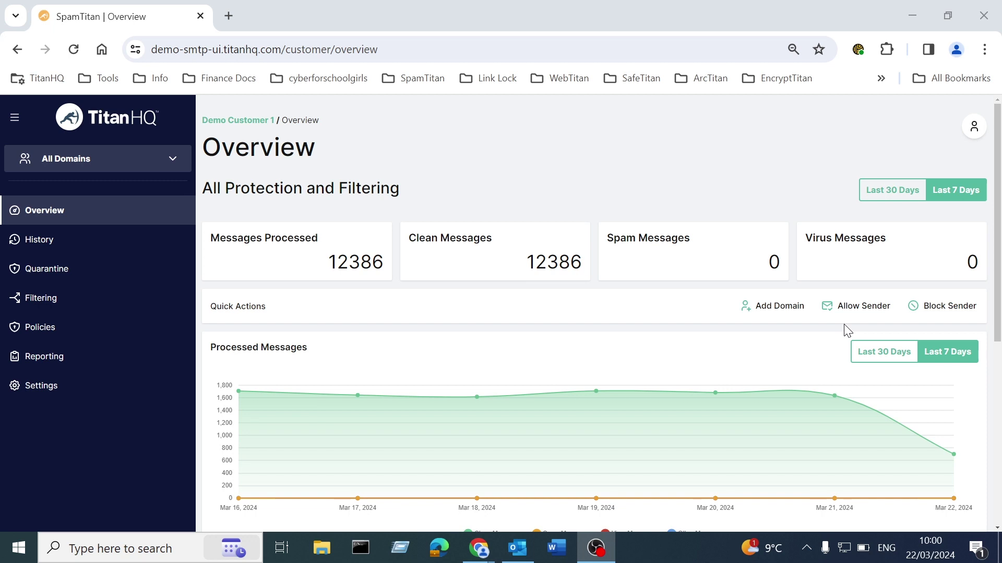
Generate a 20-character password with Keeper and save it as the new account password.
{"action": "left_click", "coordinate": [974, 126]}
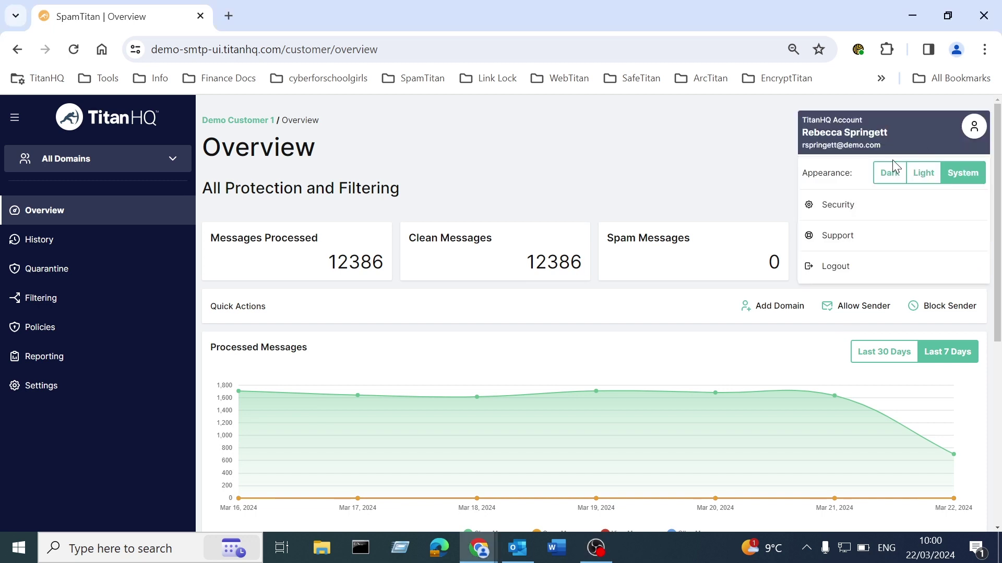
{"action": "left_click", "coordinate": [865, 209]}
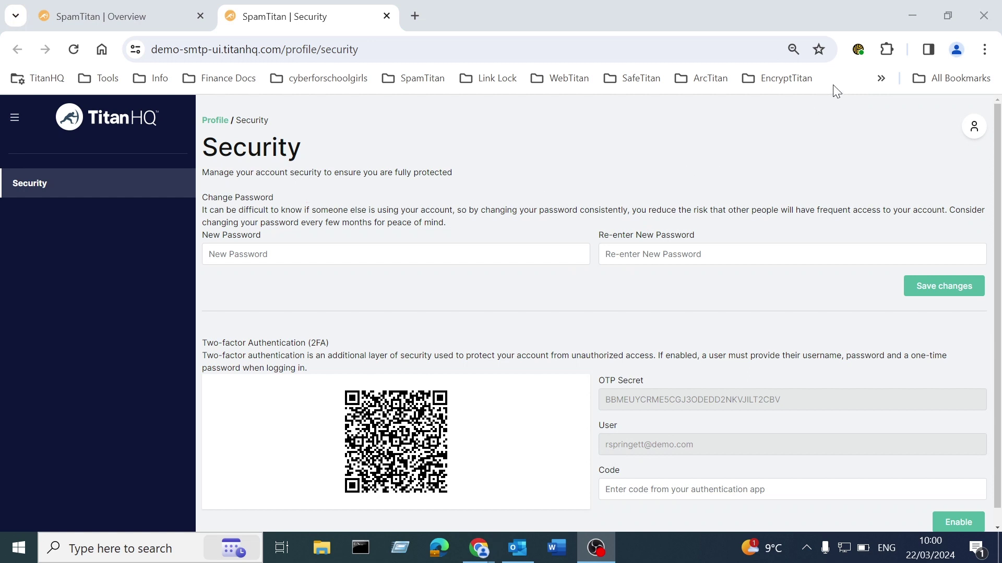
{"action": "left_click", "coordinate": [856, 64]}
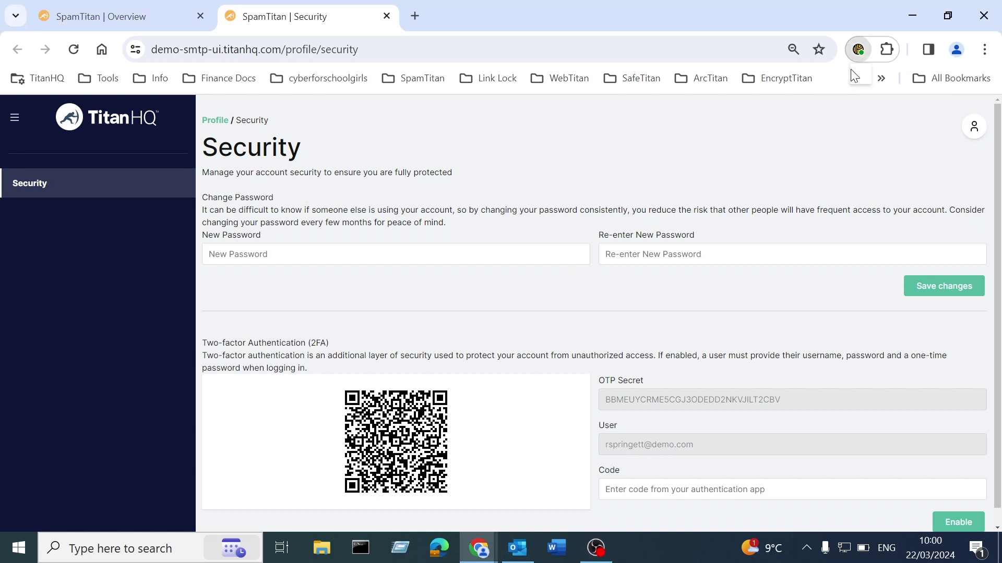
{"action": "left_click", "coordinate": [858, 49]}
{"action": "left_click", "coordinate": [842, 195]}
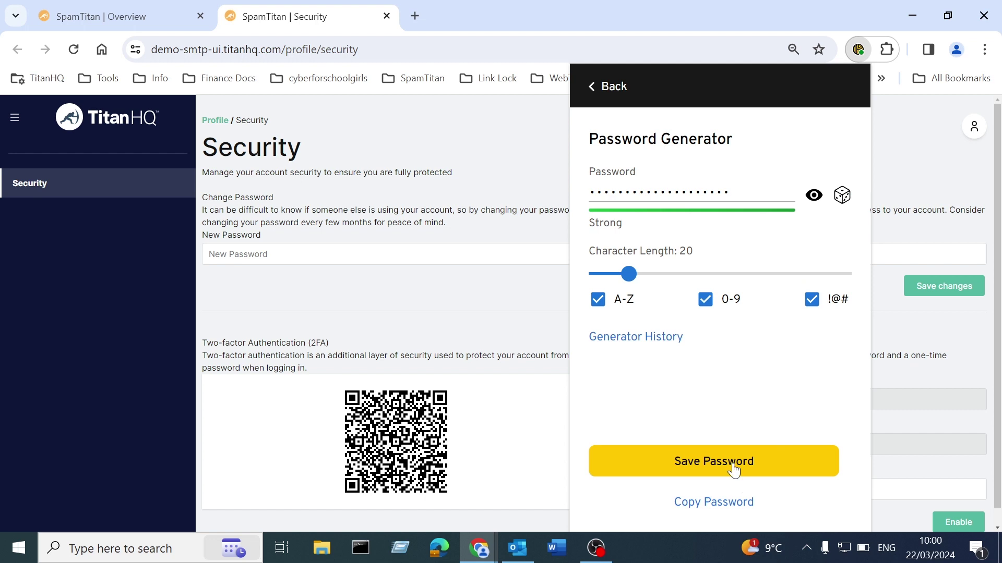
{"action": "left_click", "coordinate": [728, 503]}
{"action": "left_click", "coordinate": [230, 247]}
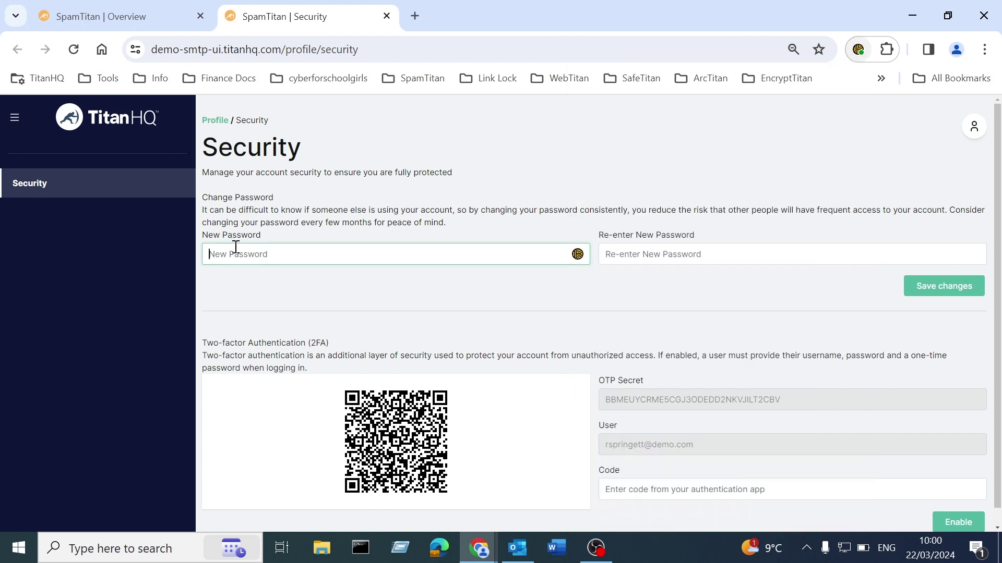
{"action": "key", "text": "ctrl+v"}
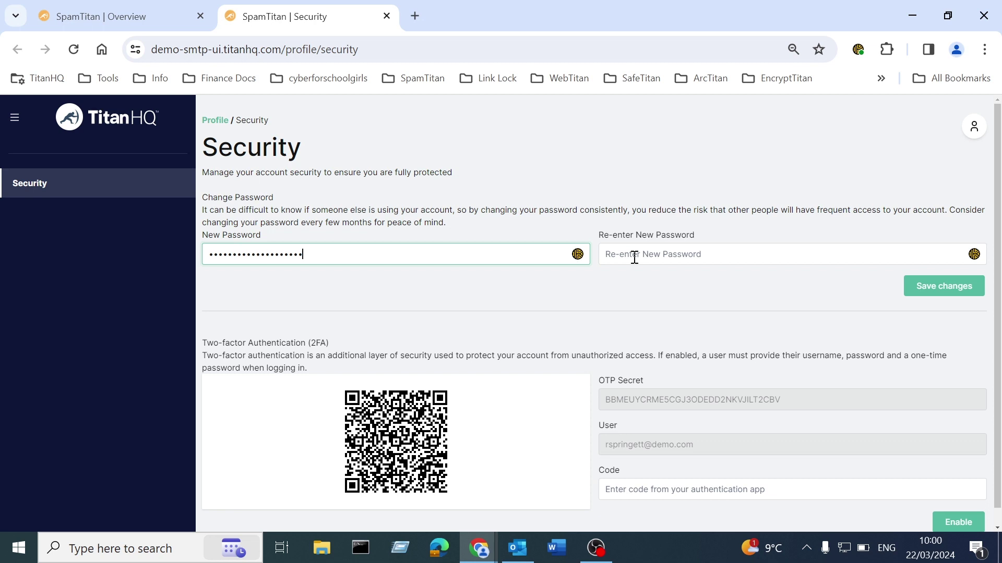
{"action": "left_click", "coordinate": [633, 256]}
{"action": "key", "text": "ctrl+v"}
{"action": "left_click", "coordinate": [944, 286]}
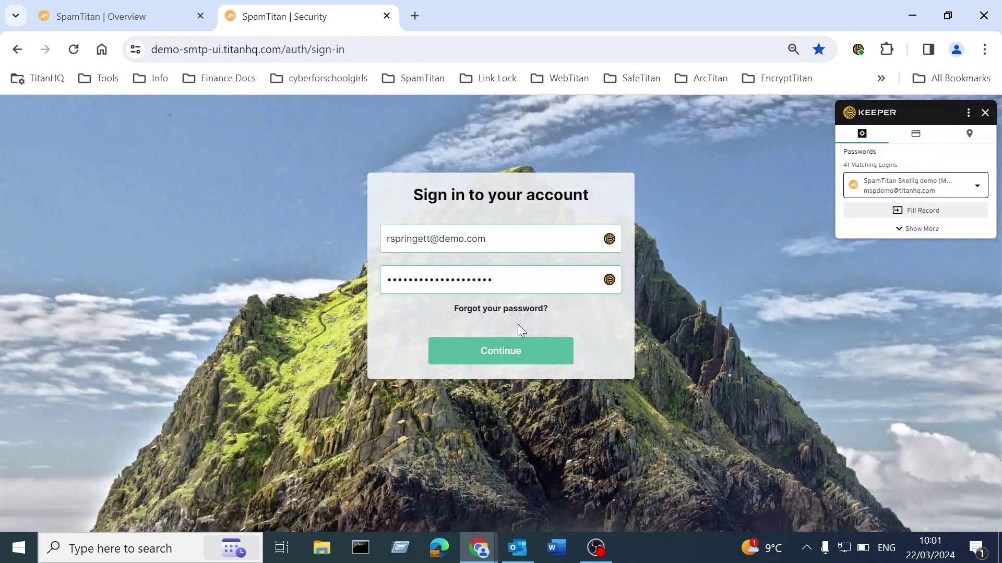
Sign back in with the new password and enter demo123.com as the new domain.
{"action": "left_click", "coordinate": [571, 358]}
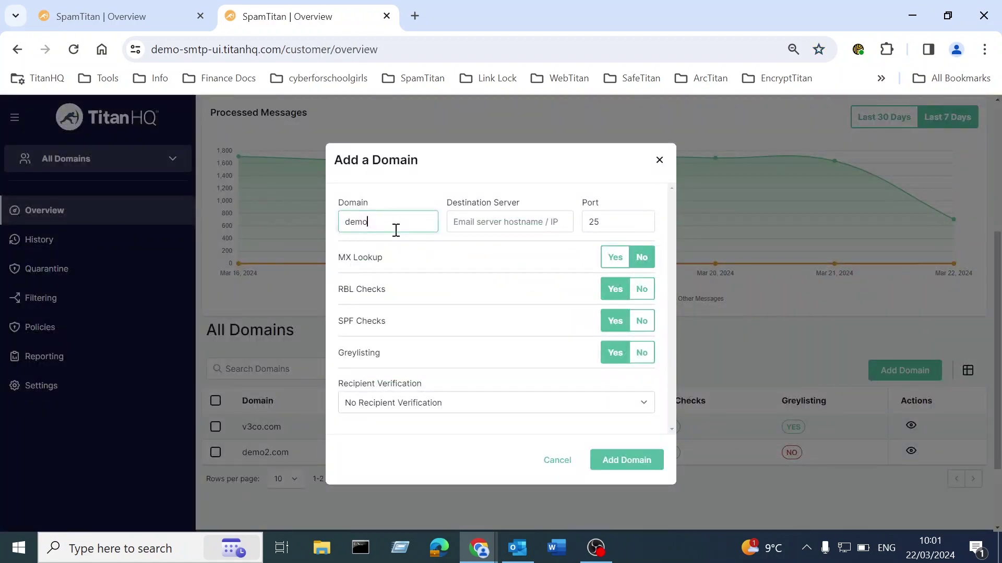
{"action": "type", "text": "123.com"}
Enter demo123-com.mail.protection.outlook.com as the destination server, correcting typos along the way.
{"action": "key", "text": "Tab"}
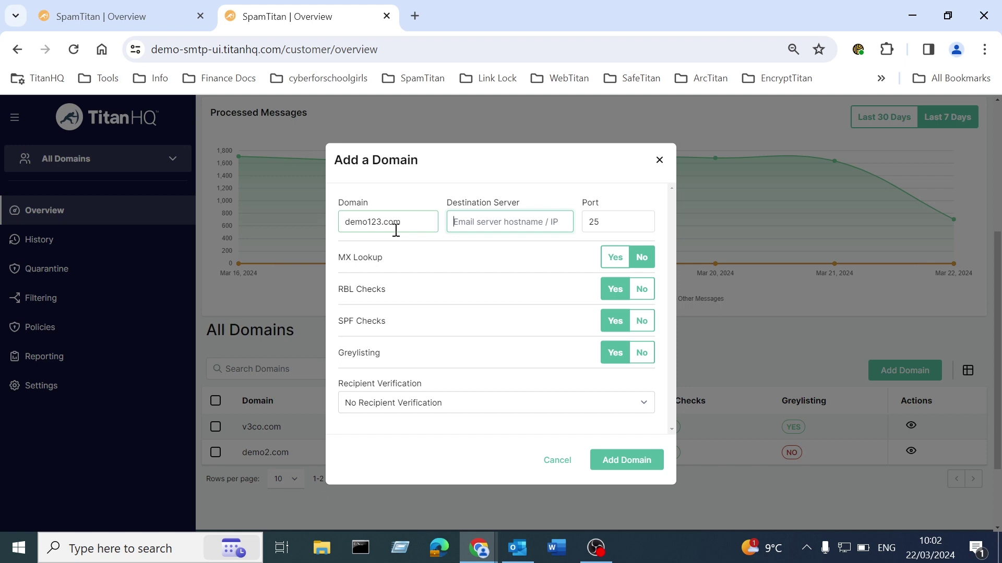
{"action": "type", "text": "de"}
{"action": "type", "text": "mo123-com.outlook.ma"}
{"action": "key", "text": "BackSpace"}
{"action": "key", "text": "BackSpace"}
{"action": "key", "text": "BackSpace"}
{"action": "key", "text": "BackSpace"}
{"action": "key", "text": "BackSpace"}
{"action": "key", "text": "BackSpace"}
{"action": "key", "text": "BackSpace"}
{"action": "key", "text": "BackSpace"}
{"action": "key", "text": "BackSpace"}
{"action": "key", "text": "BackSpace"}
{"action": "type", "text": "mail.protection"}
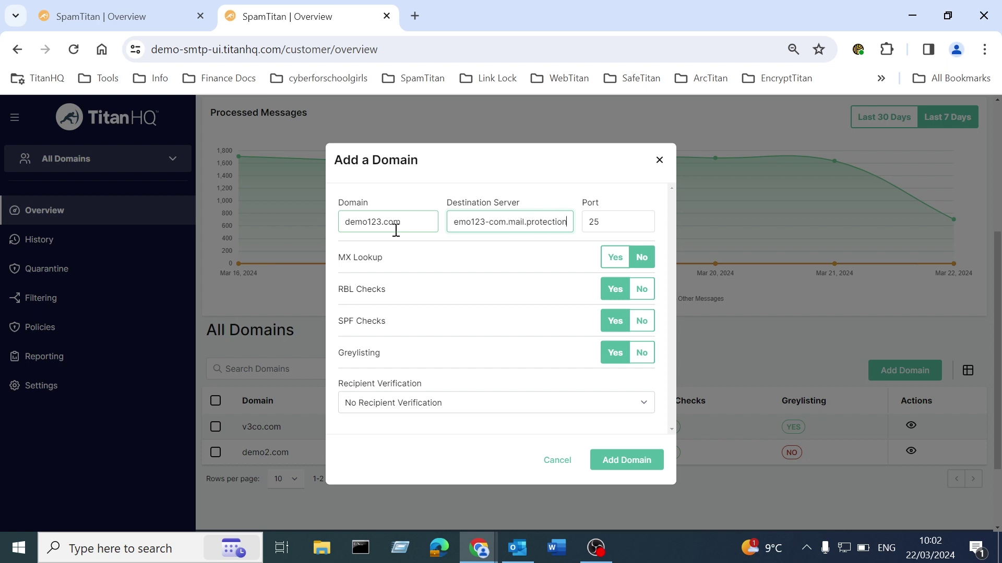
{"action": "type", "text": ".outloo.com"}
{"action": "key", "text": "Left"}
{"action": "key", "text": "Left"}
{"action": "key", "text": "Left"}
{"action": "key", "text": "Left"}
{"action": "type", "text": "k"}
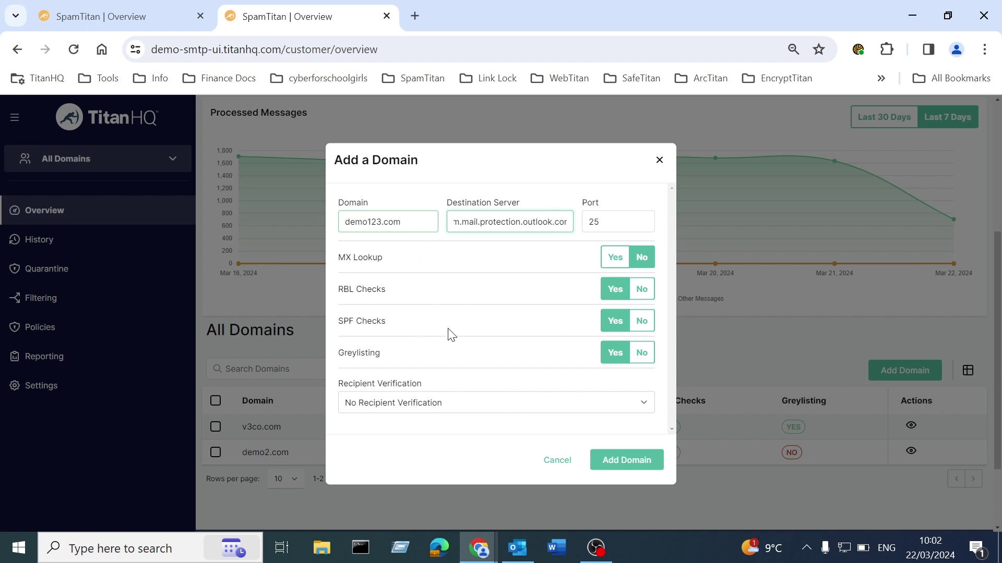
{"action": "key", "text": "Left"}
{"action": "key", "text": "Left"}
{"action": "key", "text": "Left"}
{"action": "key", "text": "Left"}
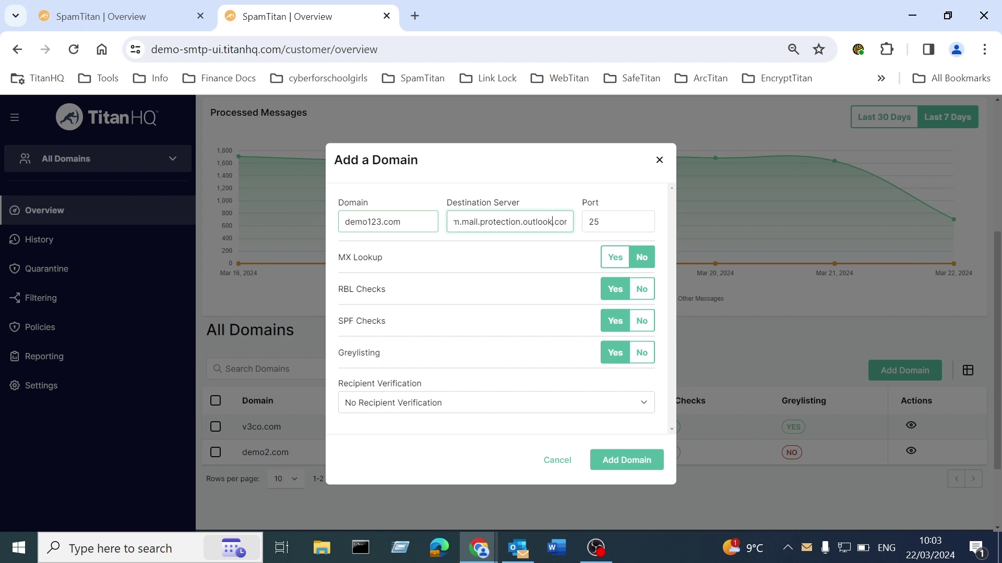
{"action": "key", "text": "alt+Tab"}
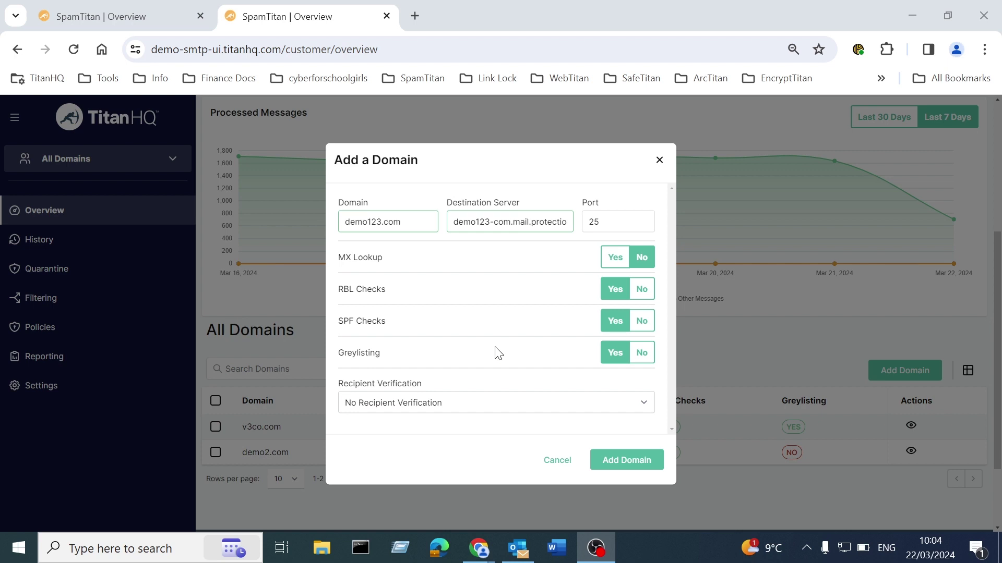
Turn greylisting off for demo123.com and review the Recipient Verification options.
{"action": "left_click", "coordinate": [641, 353]}
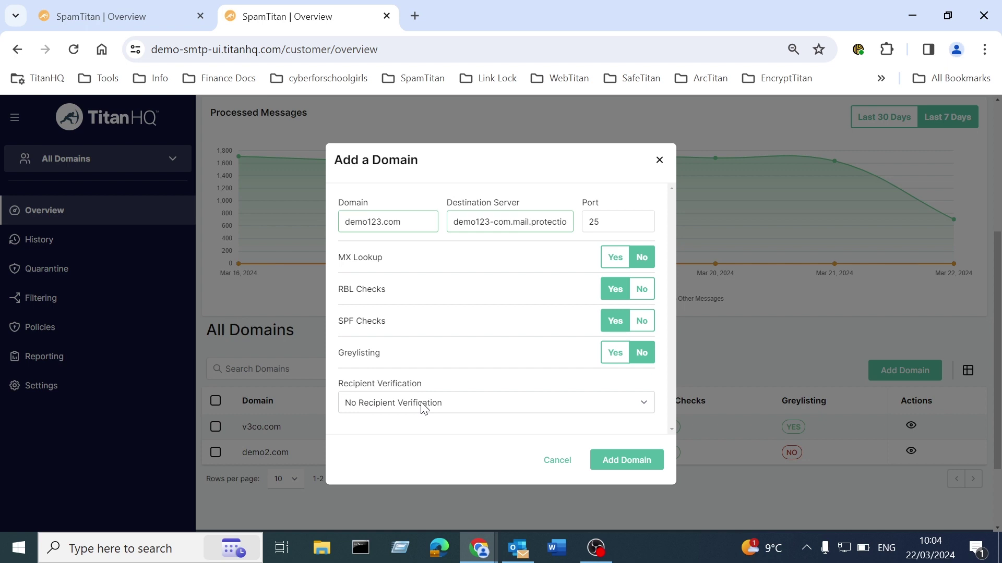
{"action": "left_click", "coordinate": [423, 408]}
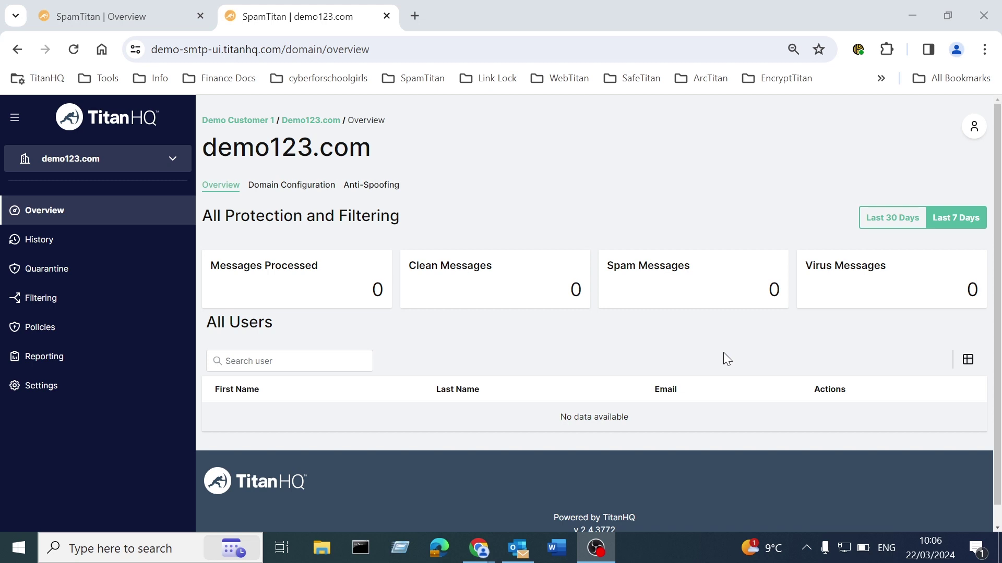
Open the Send Test Email dialog from demo123.com's Domain Configuration.
{"action": "left_click", "coordinate": [318, 189]}
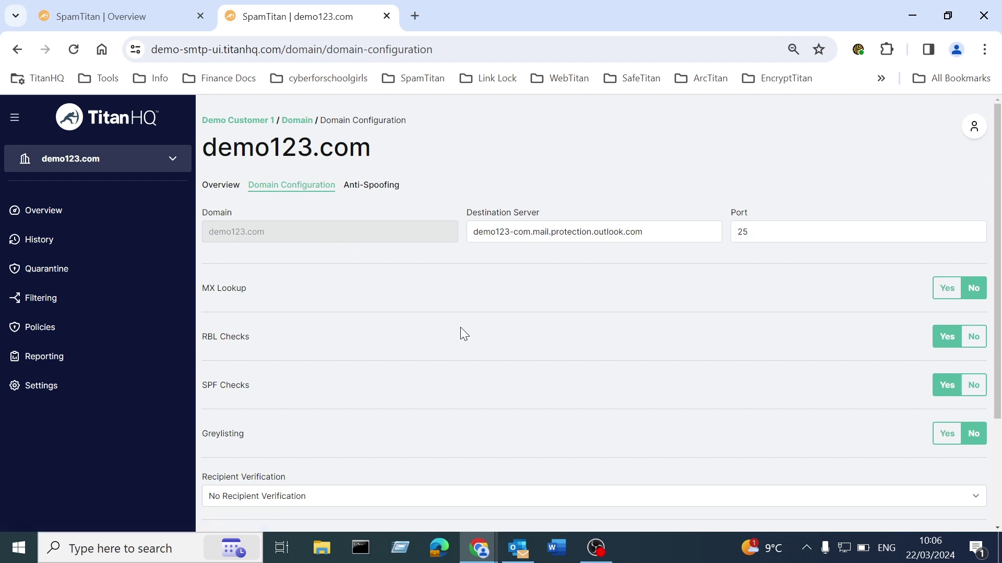
{"action": "scroll", "coordinate": [460, 328], "scroll_direction": "down", "scroll_amount": 2}
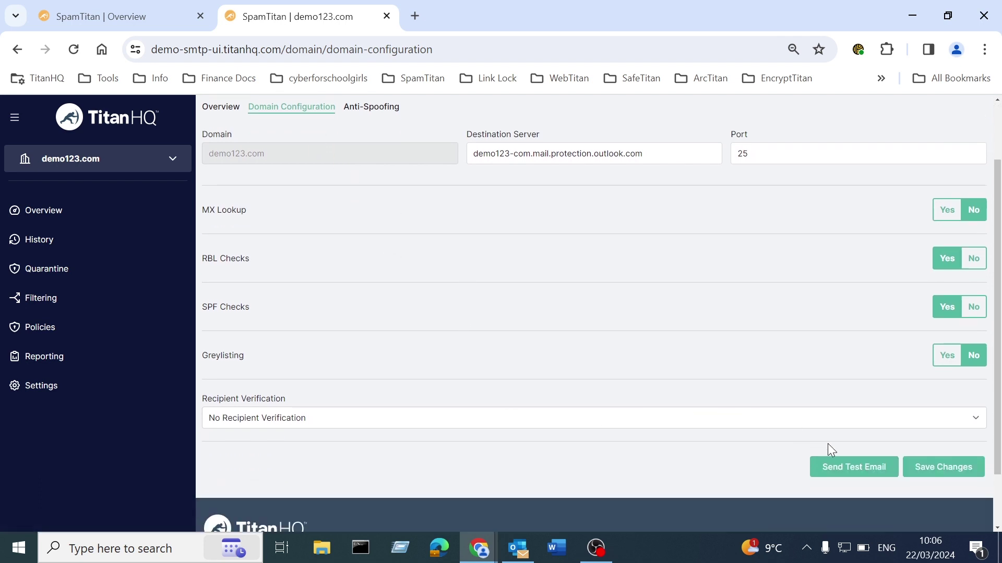
{"action": "left_click", "coordinate": [834, 472]}
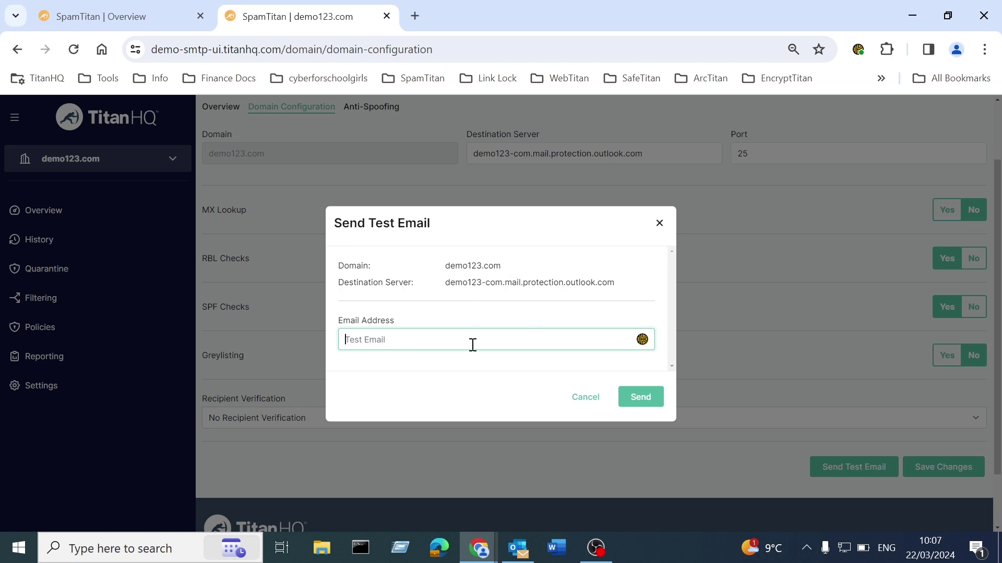
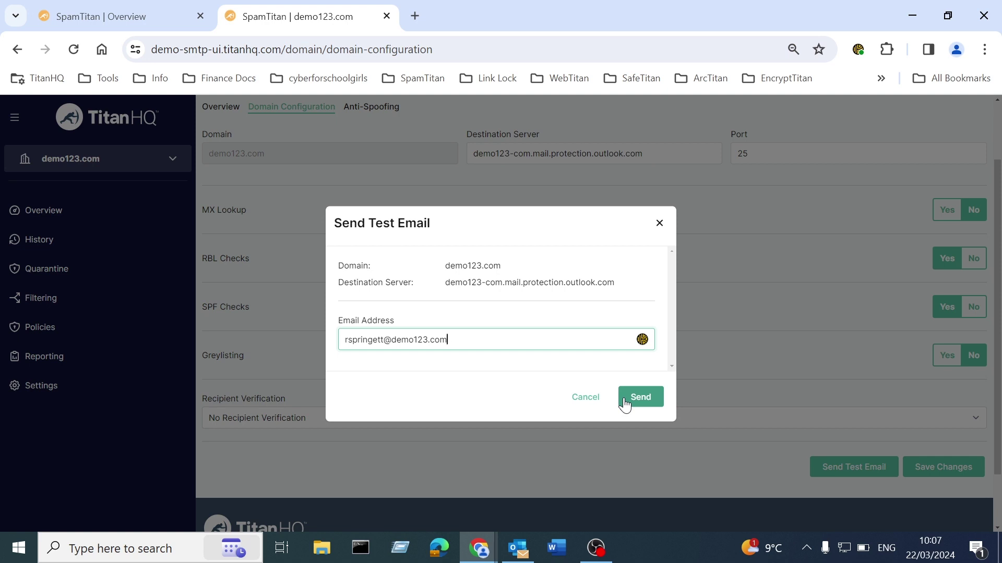
Send the test email to the user's mailbox address.
{"action": "left_click", "coordinate": [624, 402]}
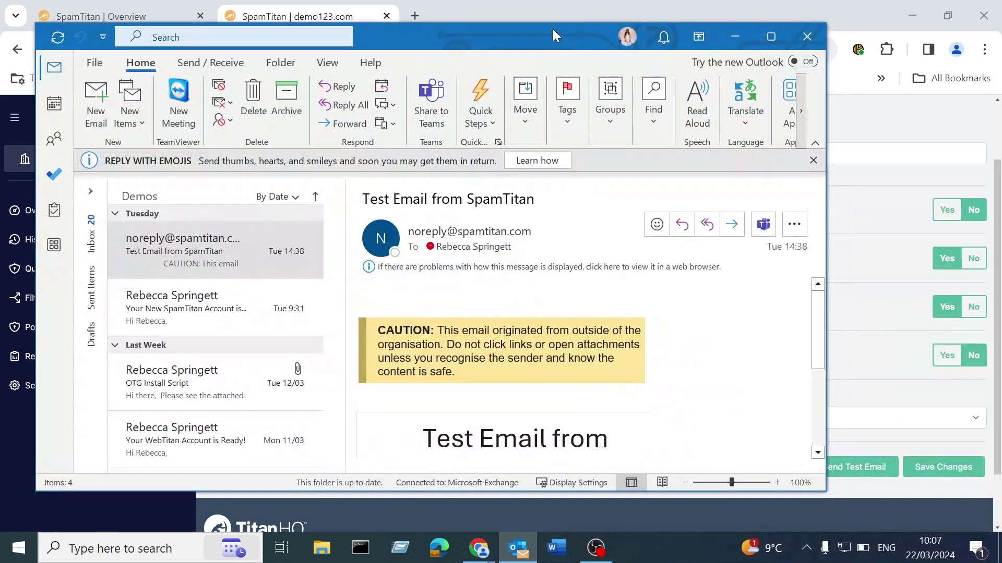
Maximize Outlook, read the 'Test Email from SpamTitan' message, then minimize Outlook.
{"action": "double_click", "coordinate": [552, 30]}
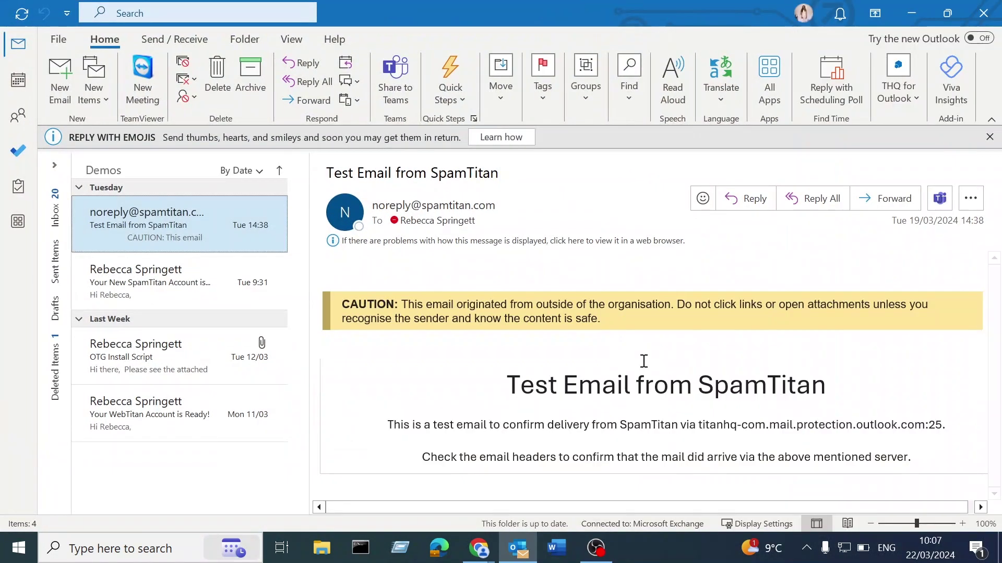
{"action": "left_click_drag", "start_coordinate": [517, 386], "coordinate": [817, 389]}
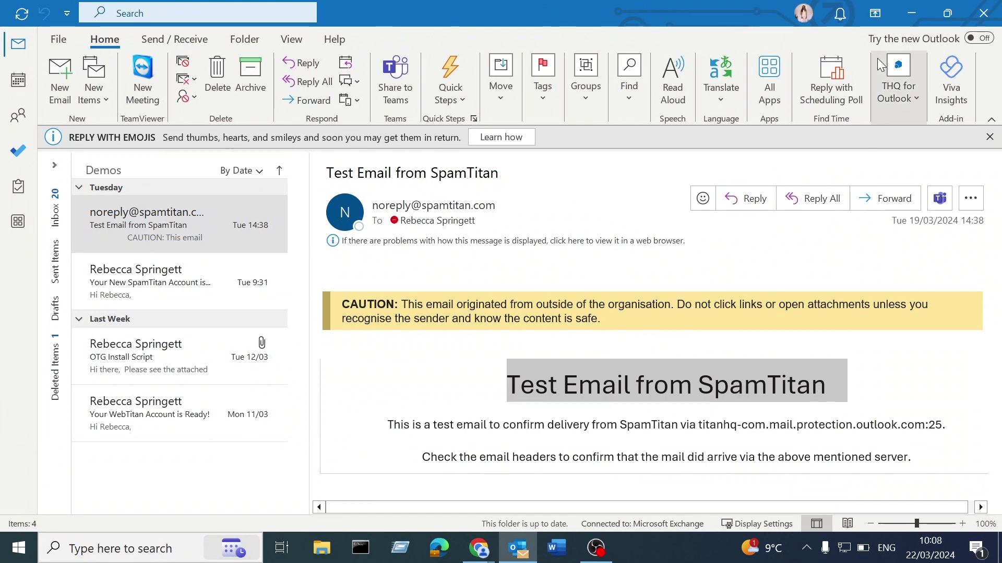
{"action": "left_click", "coordinate": [913, 19]}
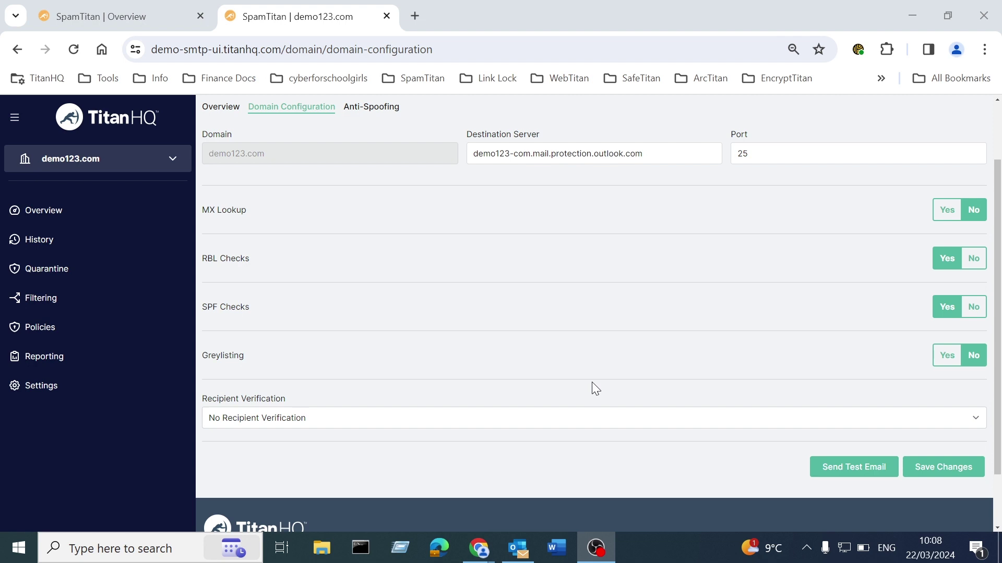
Open the Domain Policy page for demo123.com from the Policies sidebar item.
{"action": "scroll", "coordinate": [591, 382], "scroll_direction": "up", "scroll_amount": 2}
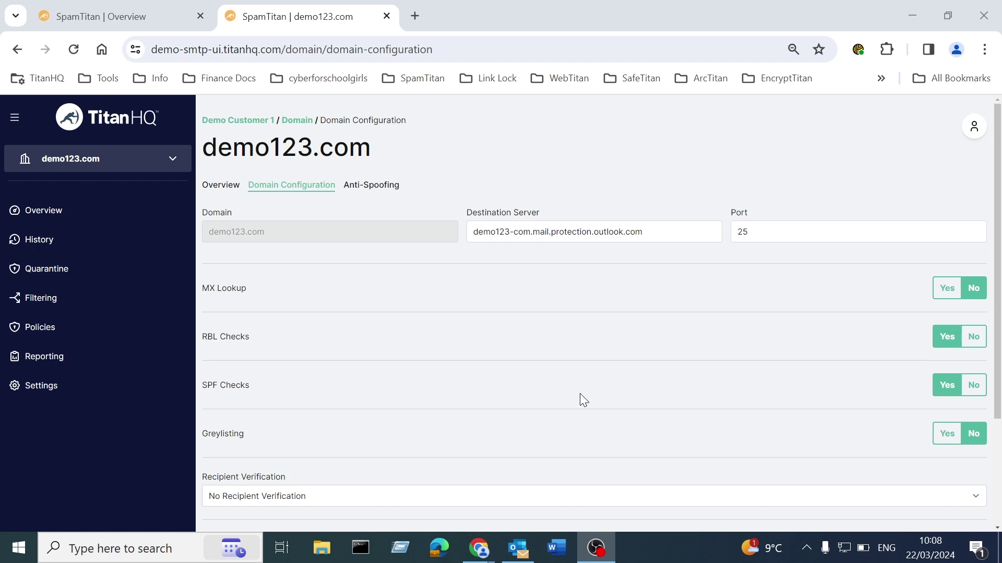
{"action": "left_click", "coordinate": [28, 334]}
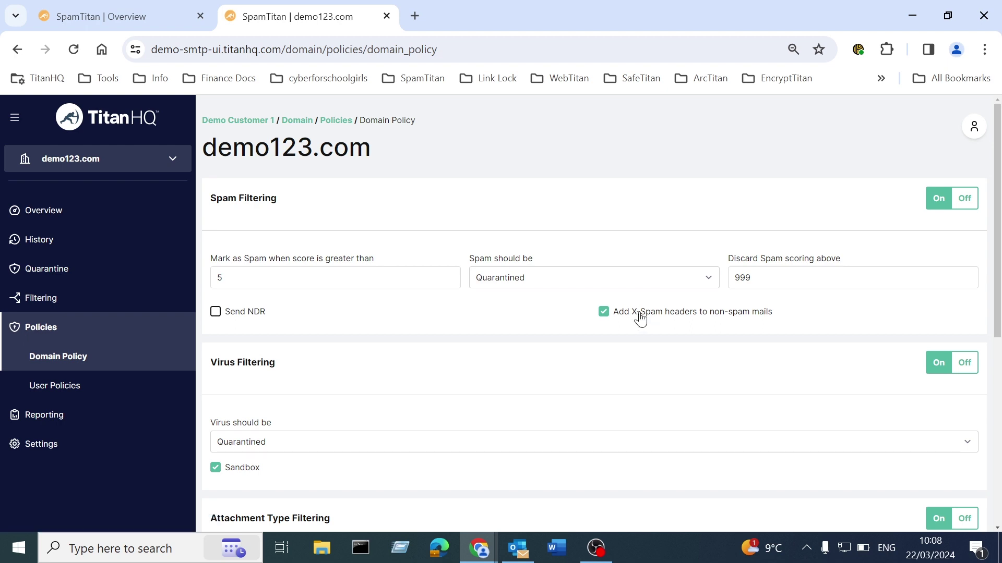
Switch the domain selector to All Domains to list every domain's policies.
{"action": "left_click", "coordinate": [154, 169]}
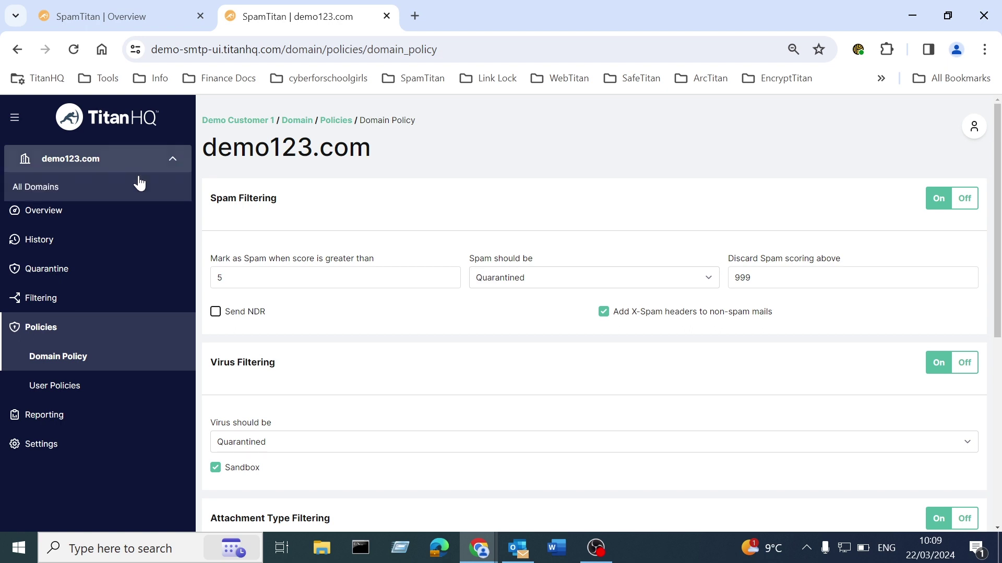
{"action": "left_click", "coordinate": [139, 184]}
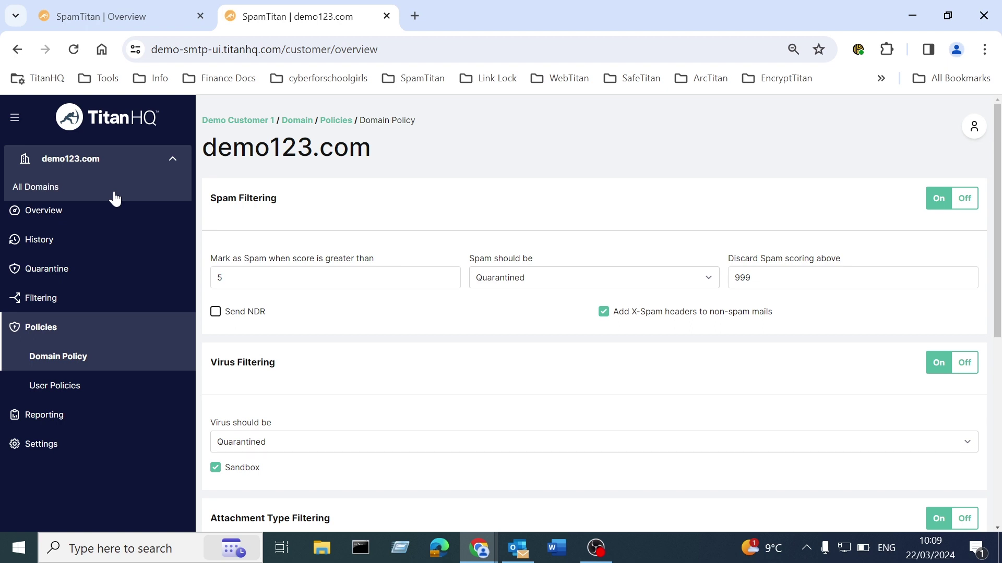
{"action": "left_click", "coordinate": [115, 198]}
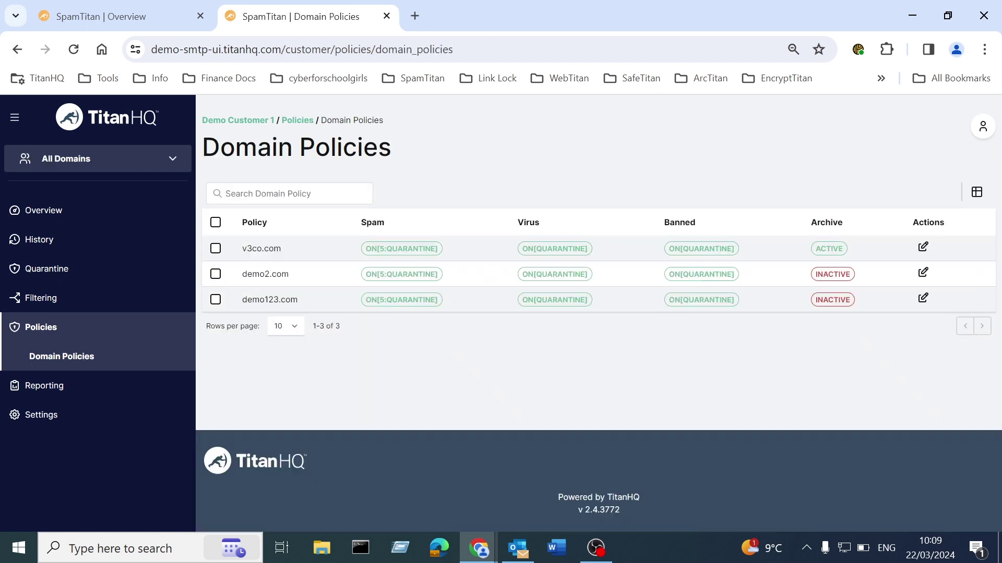
Reopen the demo123.com domain policy (threshold 5, quarantined, discard above 999) from the All Domains list.
{"action": "key", "text": "alt+Tab"}
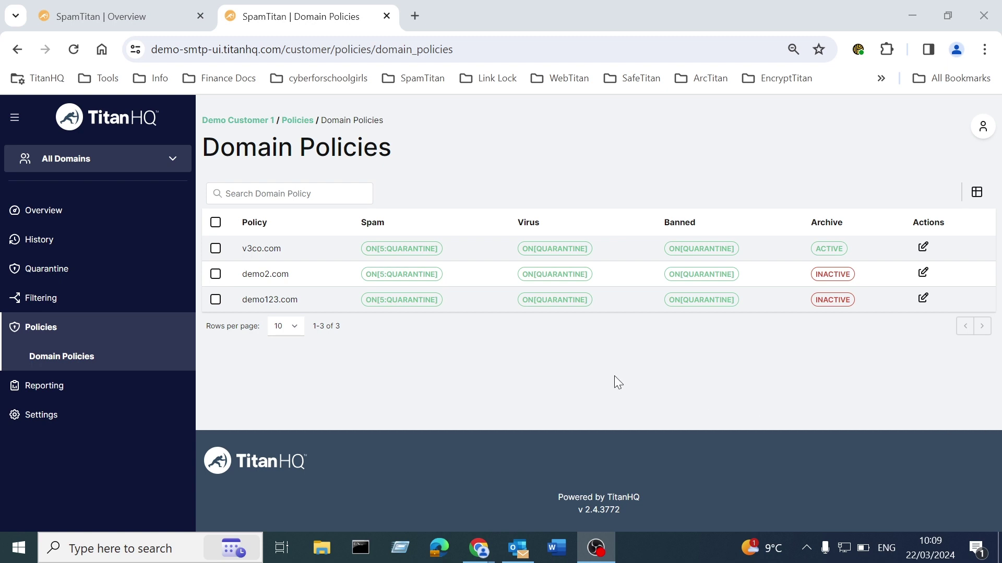
{"action": "left_click", "coordinate": [923, 299]}
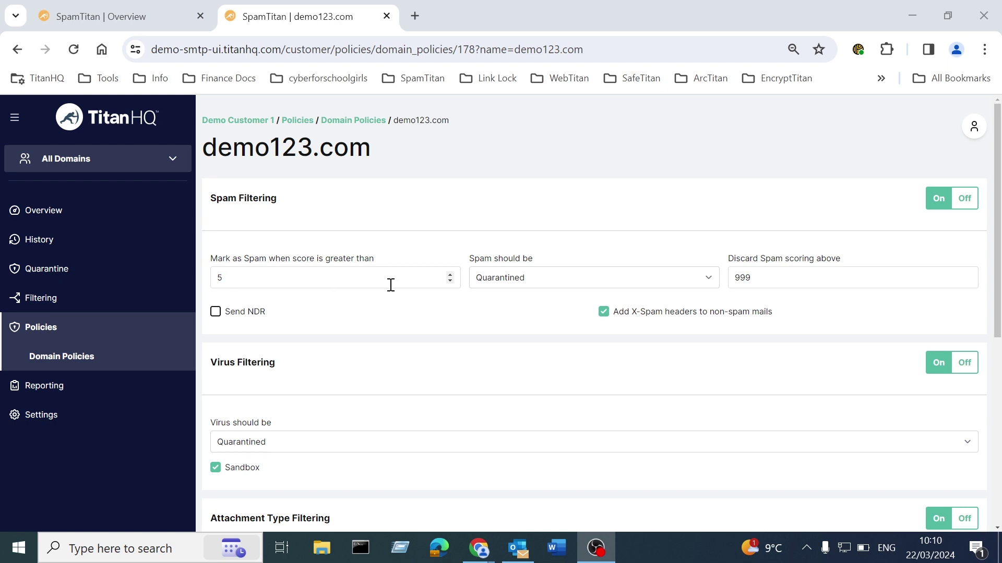
{"action": "left_click", "coordinate": [495, 284]}
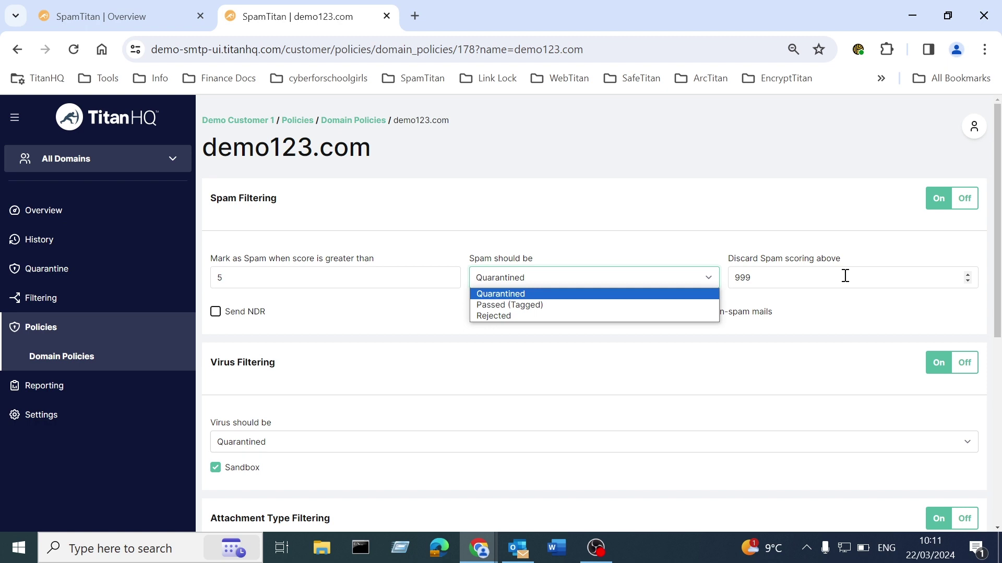
{"action": "left_click", "coordinate": [845, 276]}
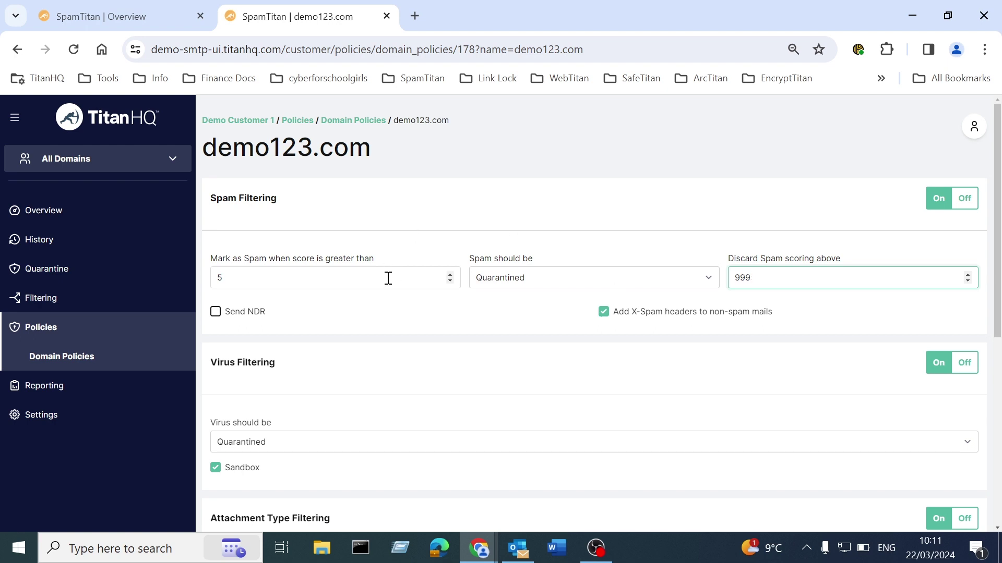
{"action": "left_click", "coordinate": [453, 314]}
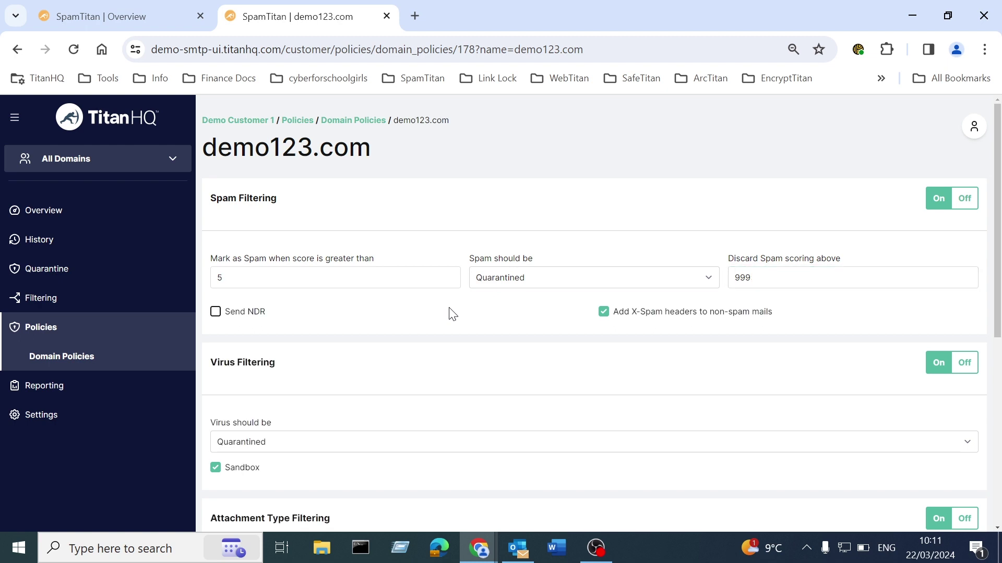
{"action": "scroll", "coordinate": [452, 314], "scroll_direction": "down", "scroll_amount": 3}
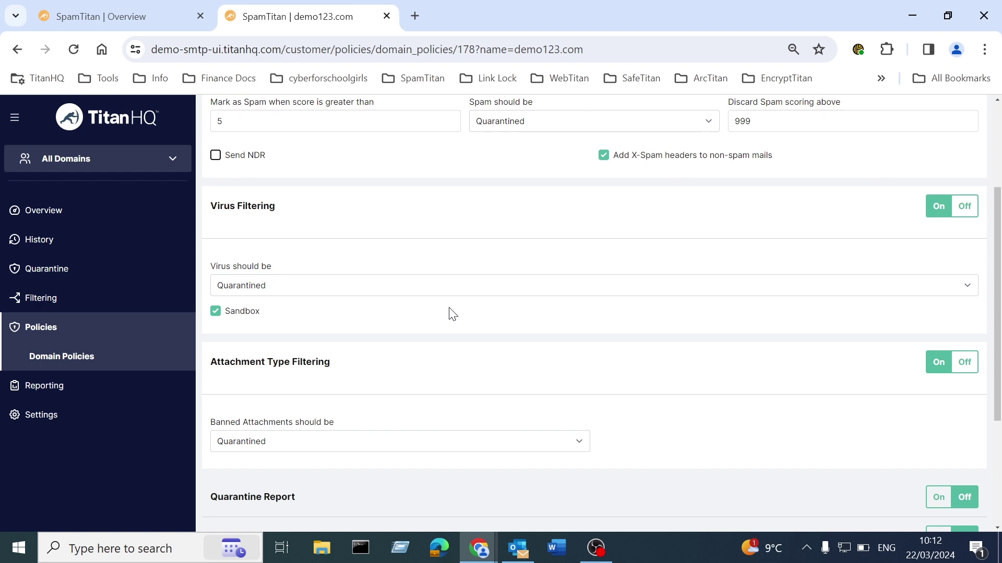
{"action": "left_click", "coordinate": [428, 286]}
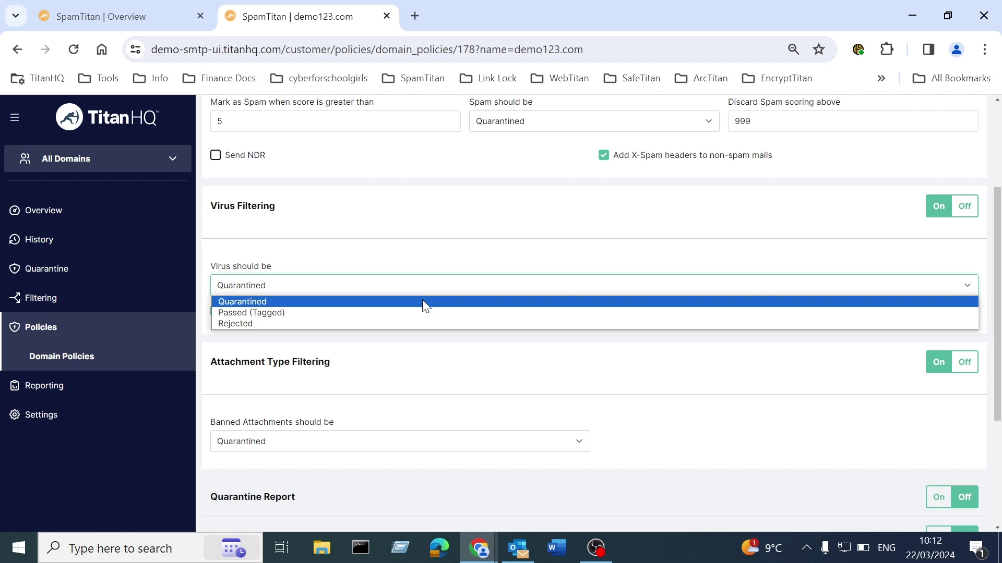
{"action": "left_click", "coordinate": [424, 302]}
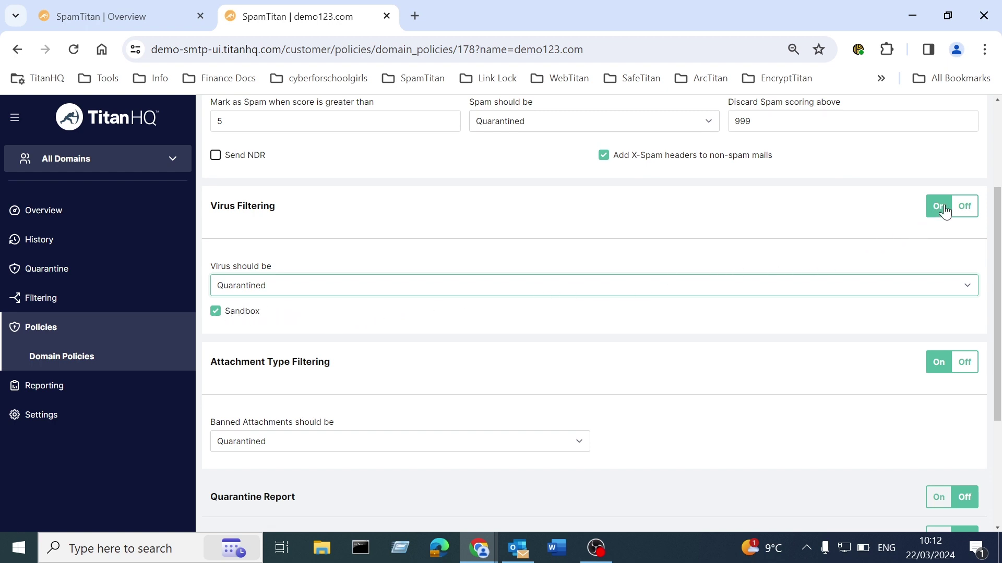
{"action": "scroll", "coordinate": [753, 369], "scroll_direction": "down", "scroll_amount": 3}
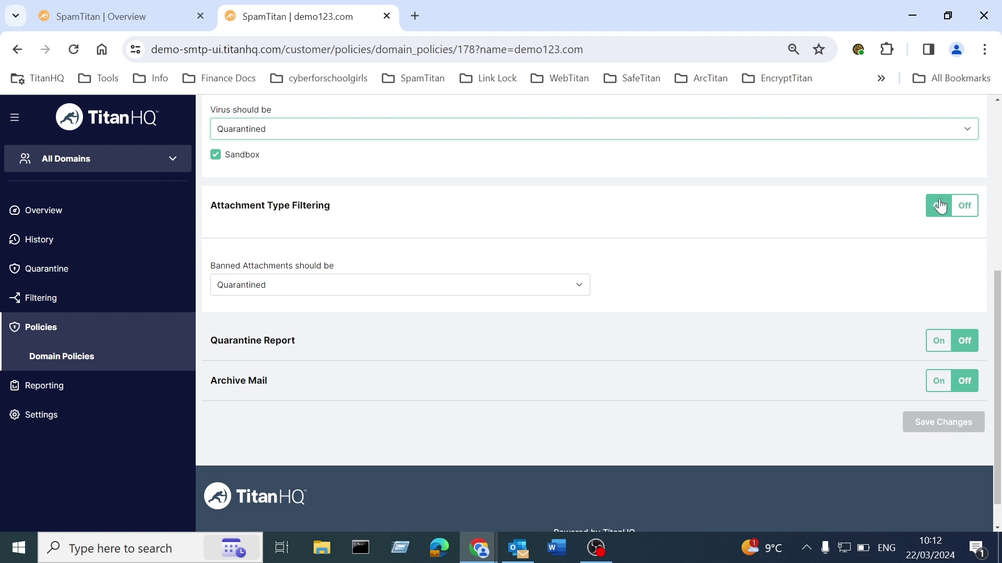
{"action": "left_click", "coordinate": [547, 292]}
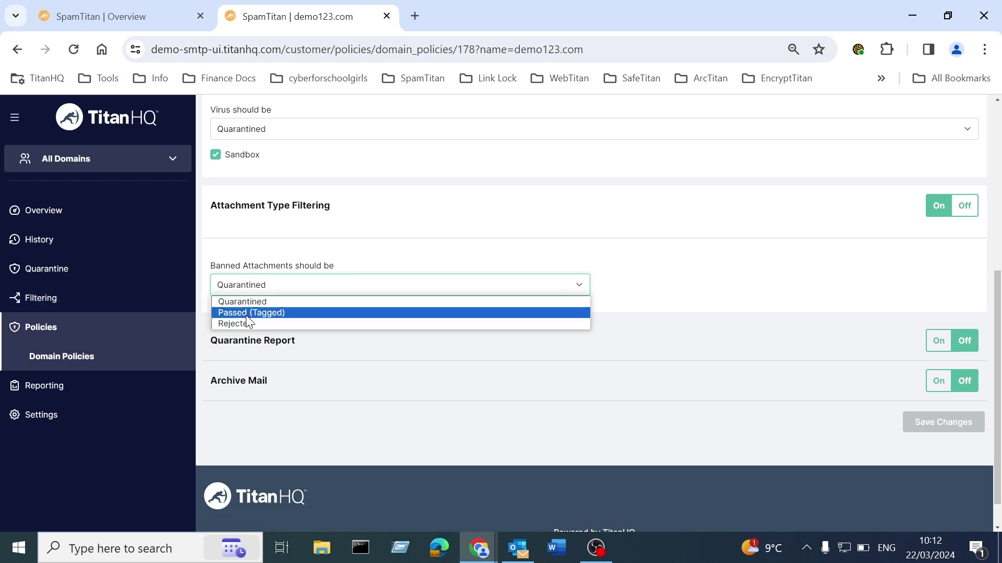
{"action": "left_click", "coordinate": [669, 288]}
{"action": "scroll", "coordinate": [671, 298], "scroll_direction": "down", "scroll_amount": 1}
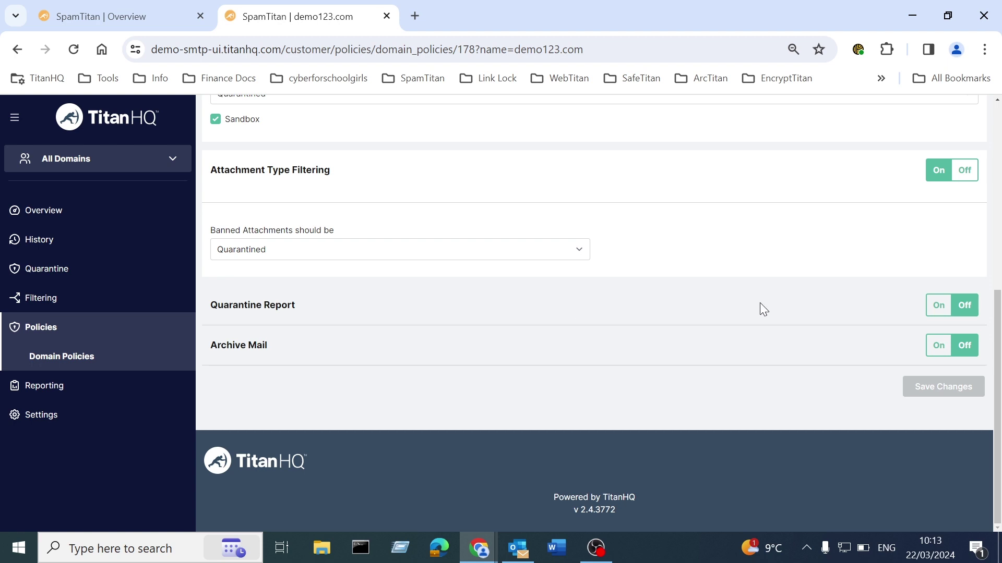
Switch Quarantine Report to On with Daily frequency and 'New items since last report' content, then save.
{"action": "left_click", "coordinate": [937, 308]}
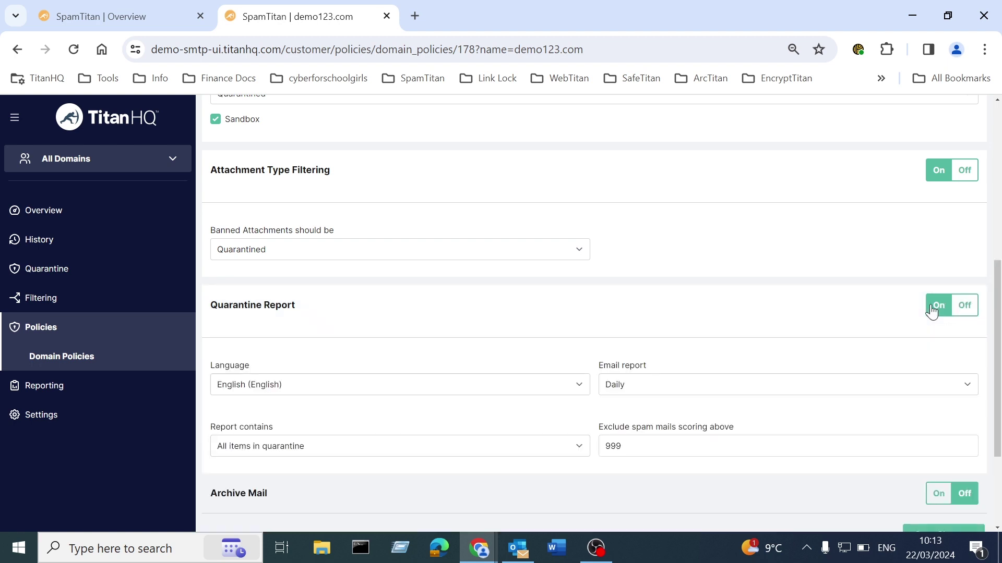
{"action": "scroll", "coordinate": [741, 347], "scroll_direction": "down", "scroll_amount": 1}
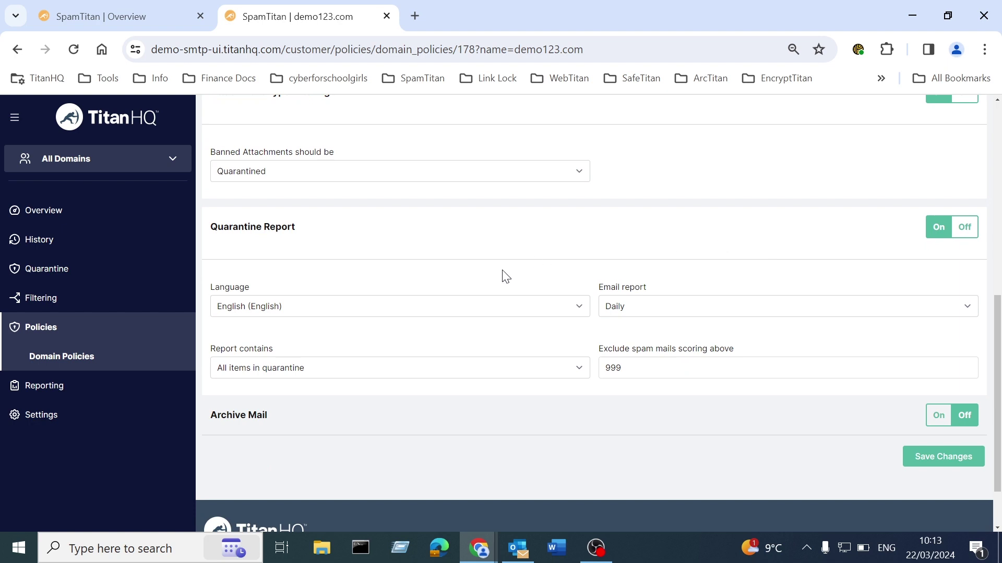
{"action": "left_click", "coordinate": [670, 308]}
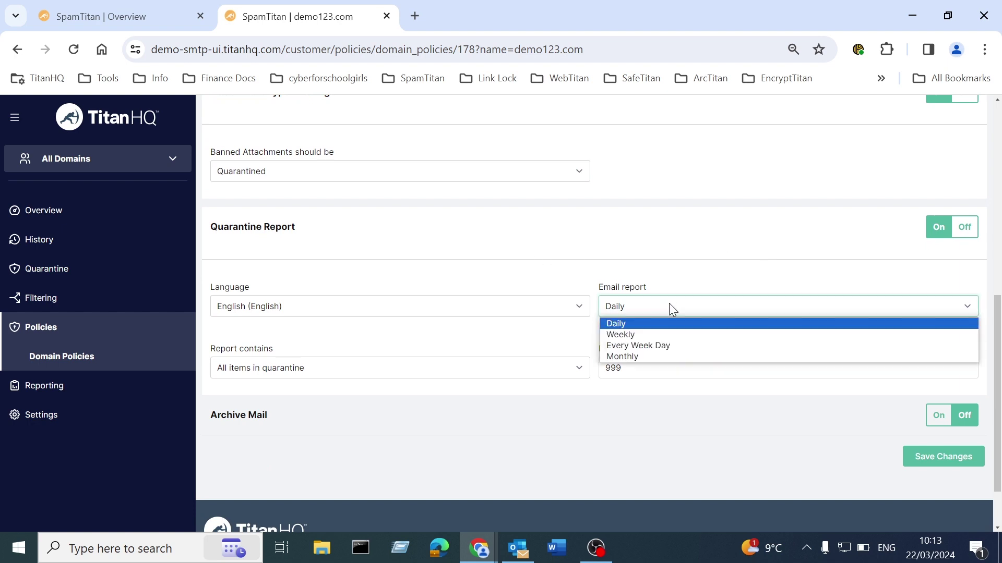
{"action": "left_click", "coordinate": [663, 323]}
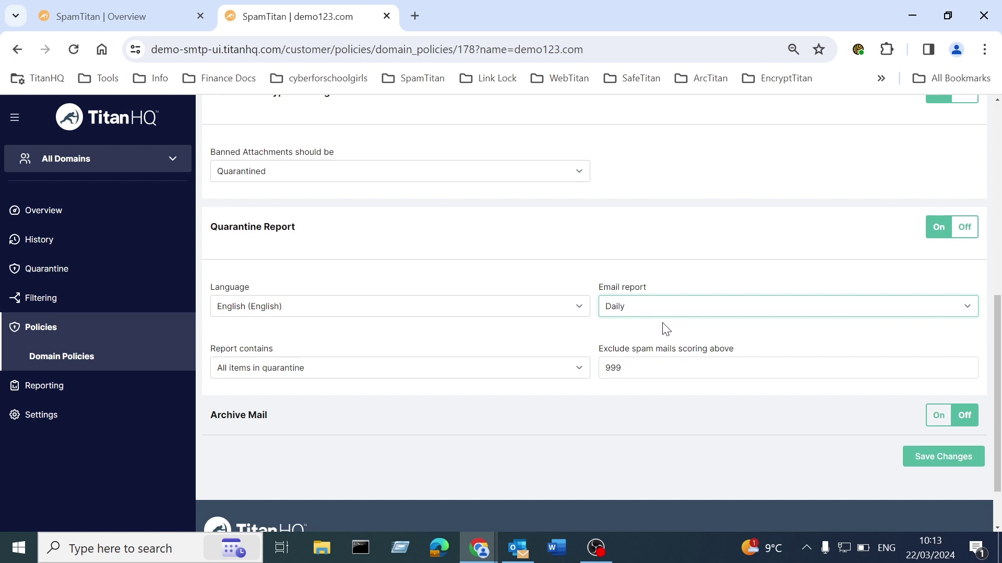
{"action": "left_click", "coordinate": [344, 375]}
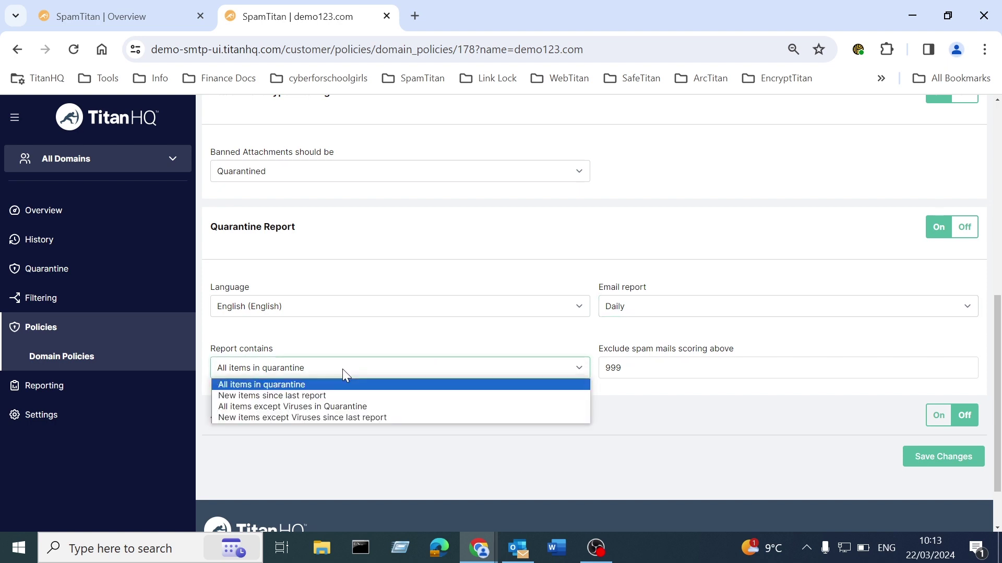
{"action": "left_click", "coordinate": [344, 398]}
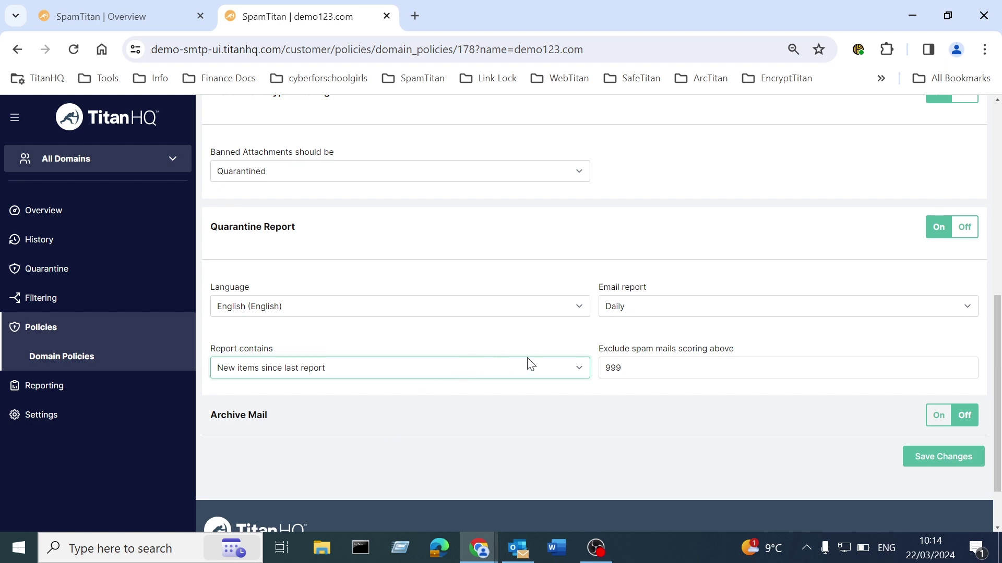
{"action": "left_click", "coordinate": [934, 458]}
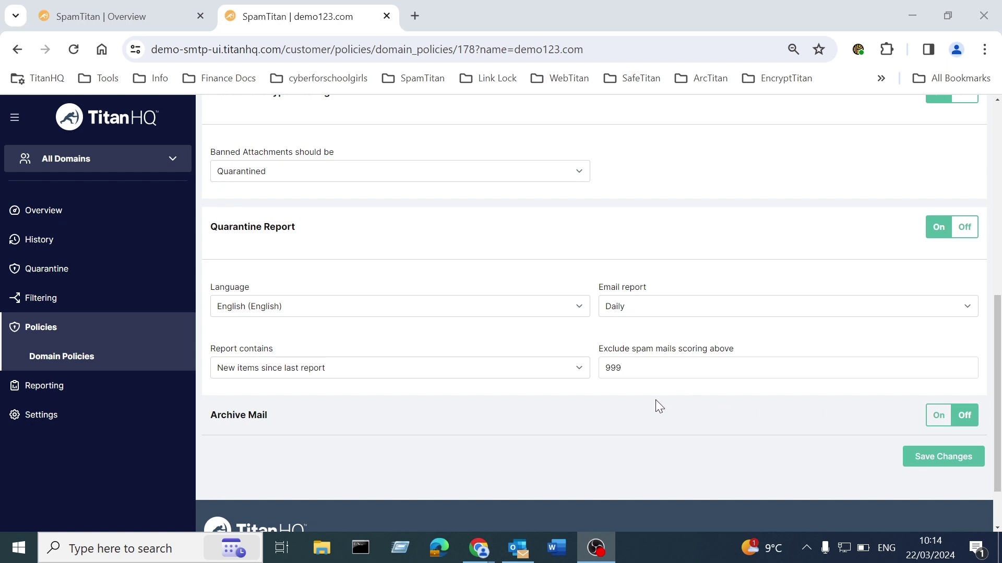
Return to the SpamTitan Overview dashboard (12407 processed), then bring the Outlook mailbox forward.
{"action": "scroll", "coordinate": [657, 399], "scroll_direction": "up", "scroll_amount": 2}
{"action": "scroll", "coordinate": [676, 402], "scroll_direction": "up", "scroll_amount": 6}
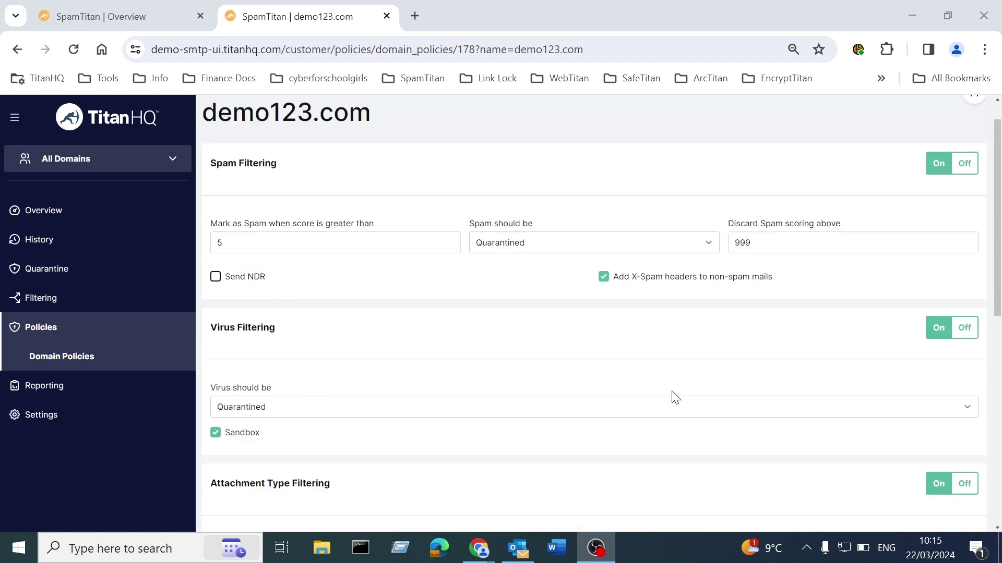
{"action": "scroll", "coordinate": [676, 398], "scroll_direction": "up", "scroll_amount": 1}
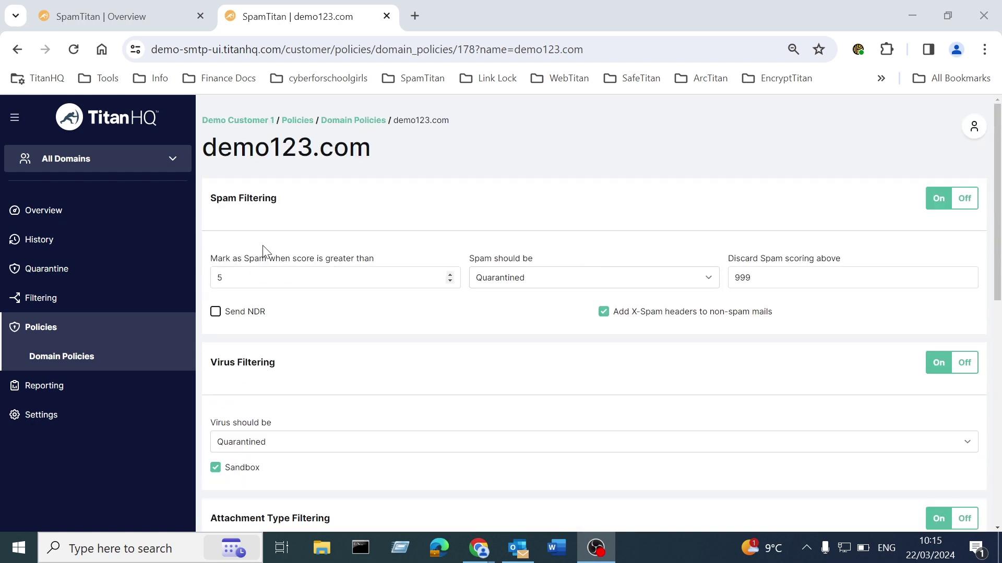
{"action": "left_click", "coordinate": [130, 217]}
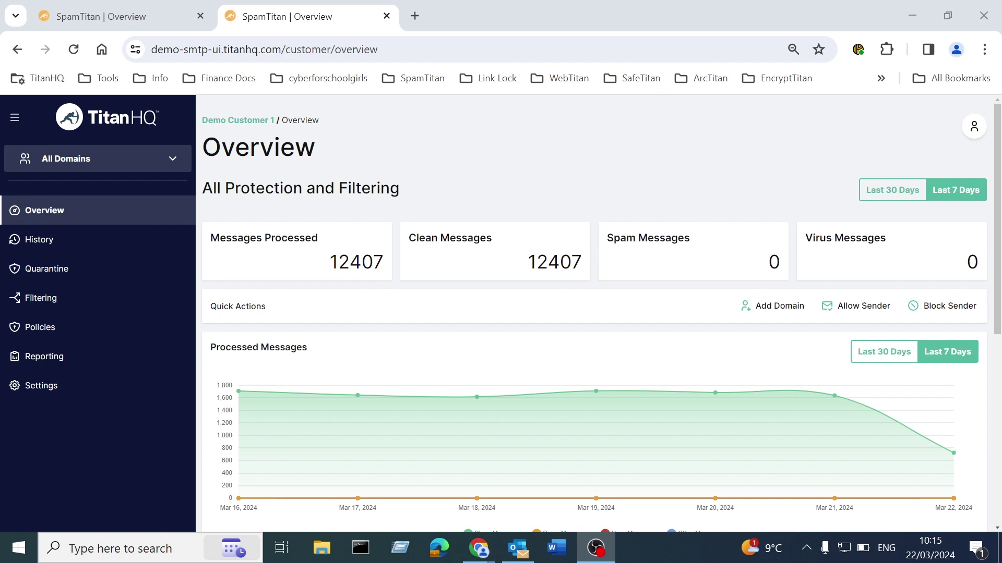
{"action": "left_click", "coordinate": [517, 549]}
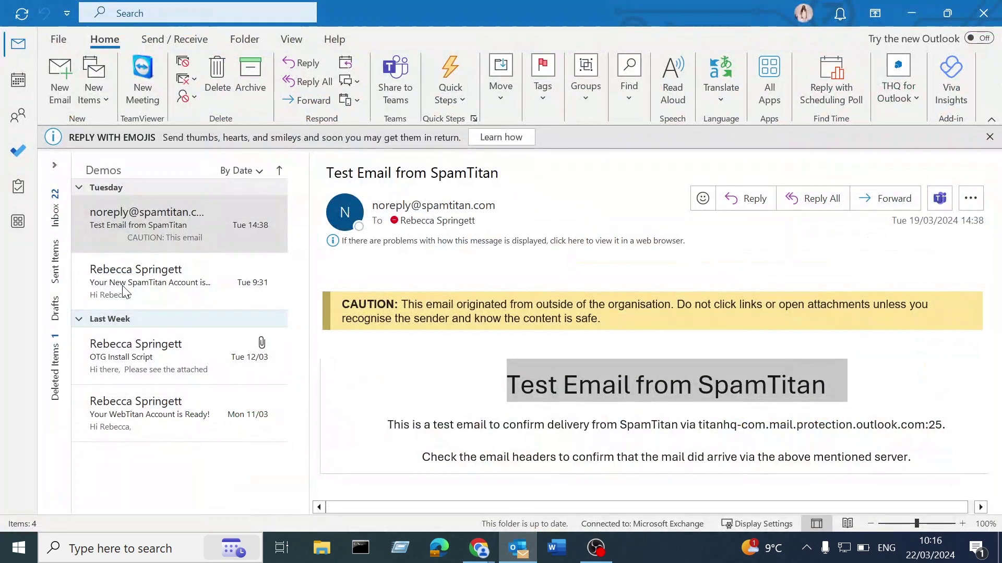
Read the 'Your New SpamTitan Account is Ready!' email down to its MX Records section.
{"action": "left_click", "coordinate": [133, 286]}
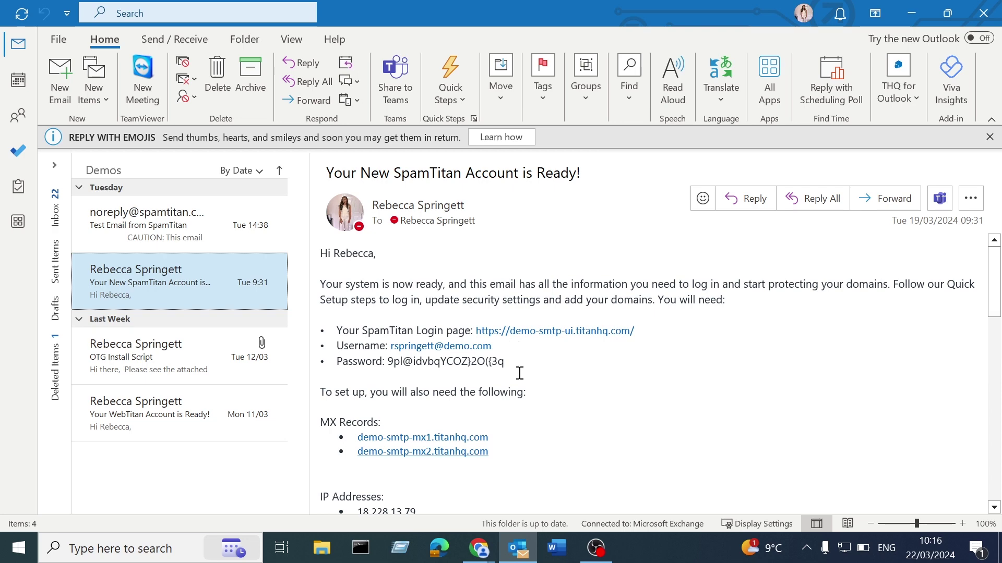
{"action": "scroll", "coordinate": [480, 417], "scroll_direction": "down", "scroll_amount": 1}
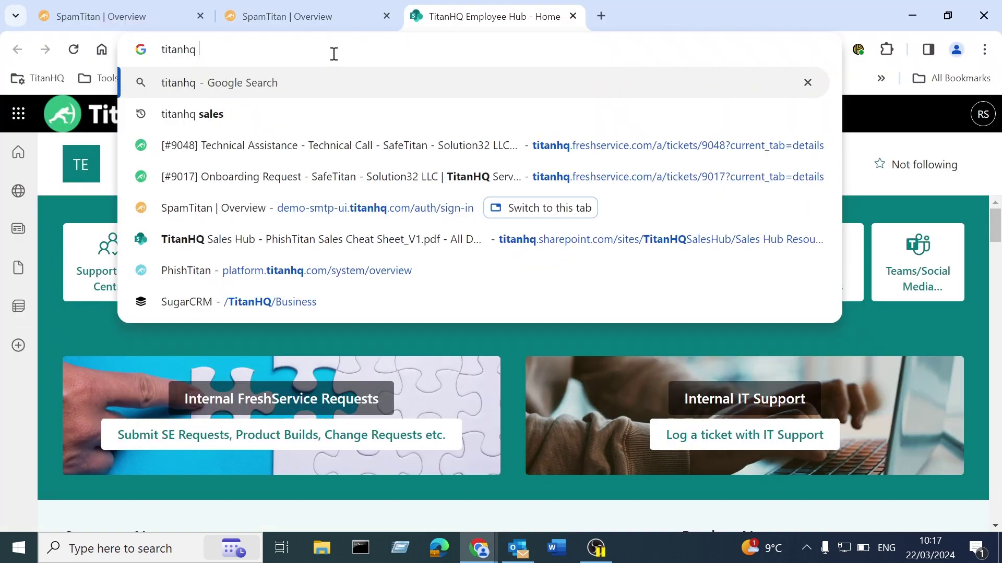
Search Google for titanhq and open the TitanHQ homepage at titanhq.com.
{"action": "left_click", "coordinate": [334, 82]}
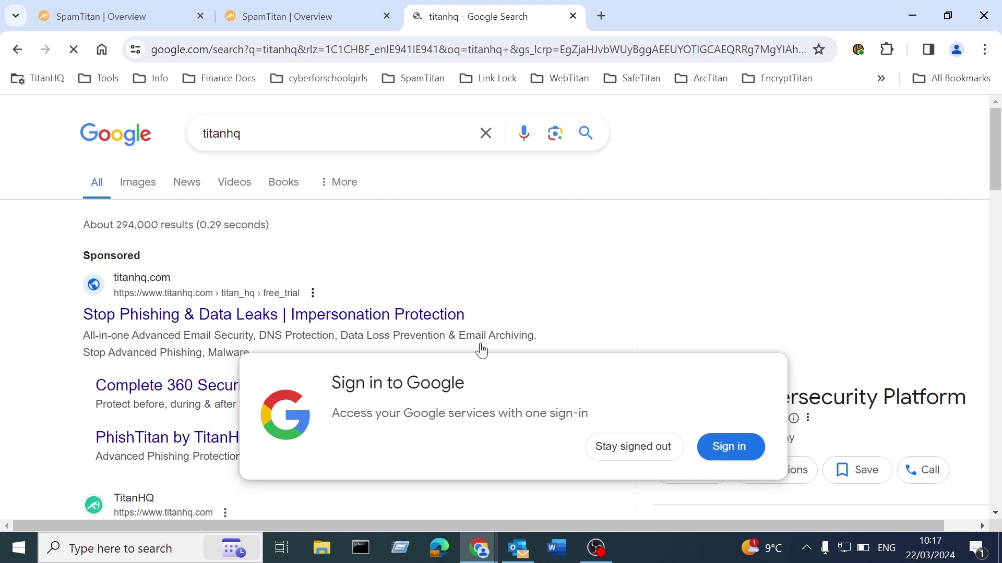
{"action": "scroll", "coordinate": [107, 385], "scroll_direction": "down", "scroll_amount": 3}
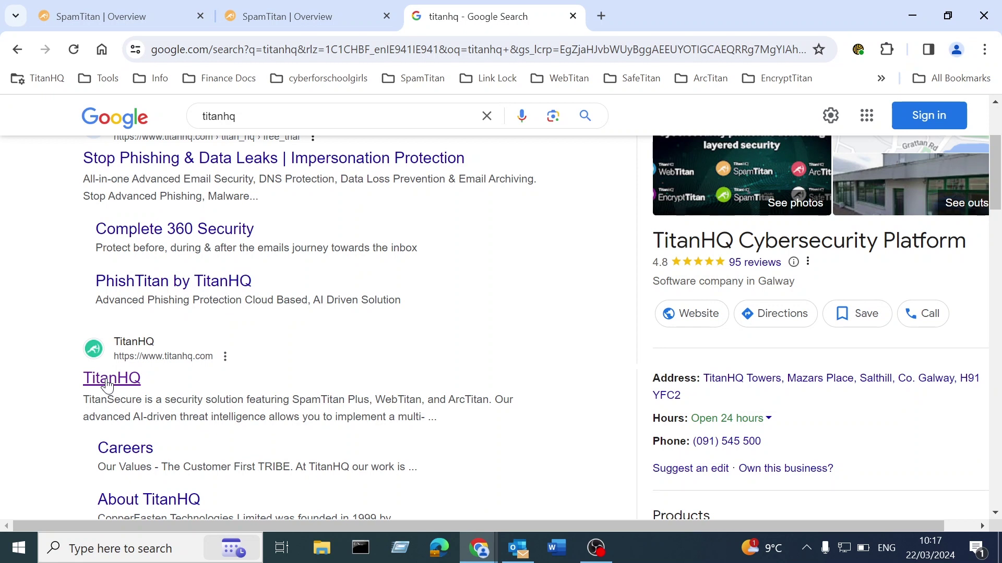
{"action": "left_click", "coordinate": [108, 387]}
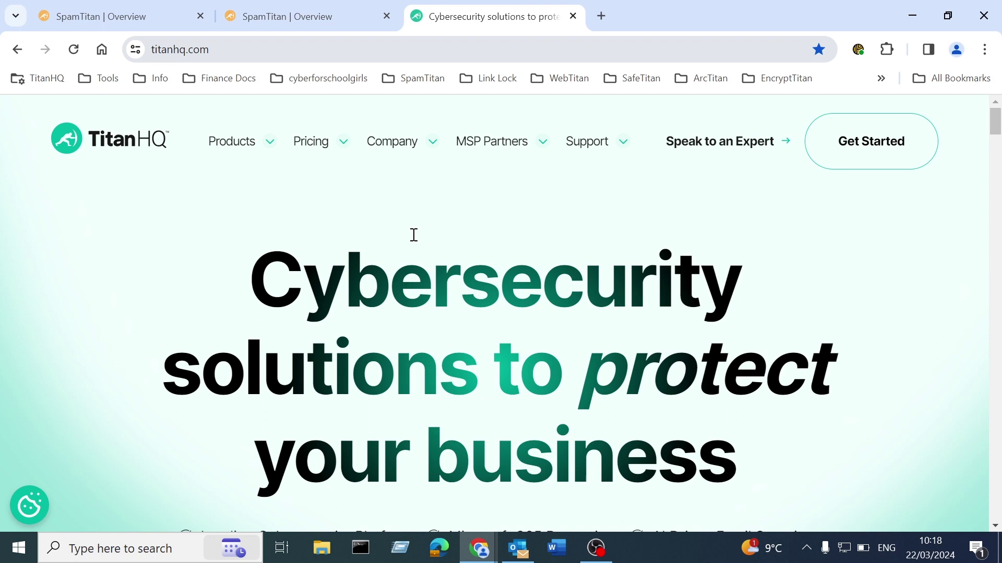
Go through the SpamTitan help desk to the SpamTitan (9.00+) 'Welcome to SpamTitan!' documentation page.
{"action": "left_click", "coordinate": [414, 235]}
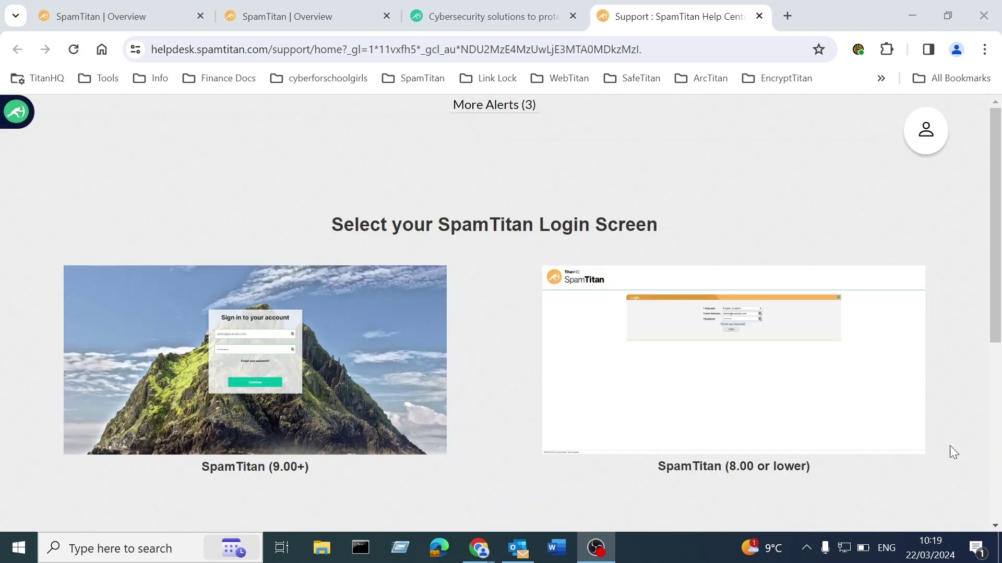
{"action": "left_click", "coordinate": [193, 342]}
{"action": "scroll", "coordinate": [195, 348], "scroll_direction": "down", "scroll_amount": 1}
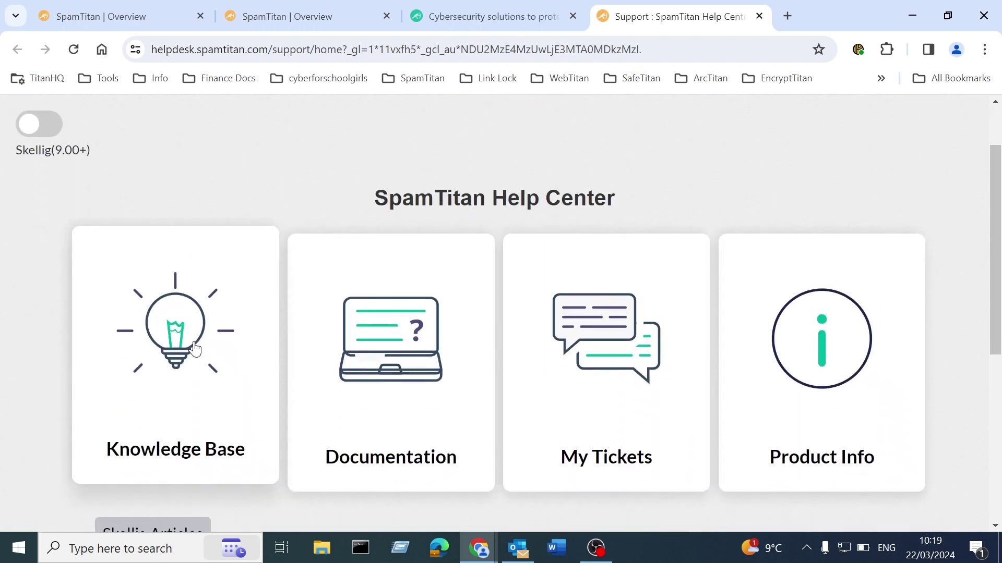
{"action": "left_click", "coordinate": [351, 386]}
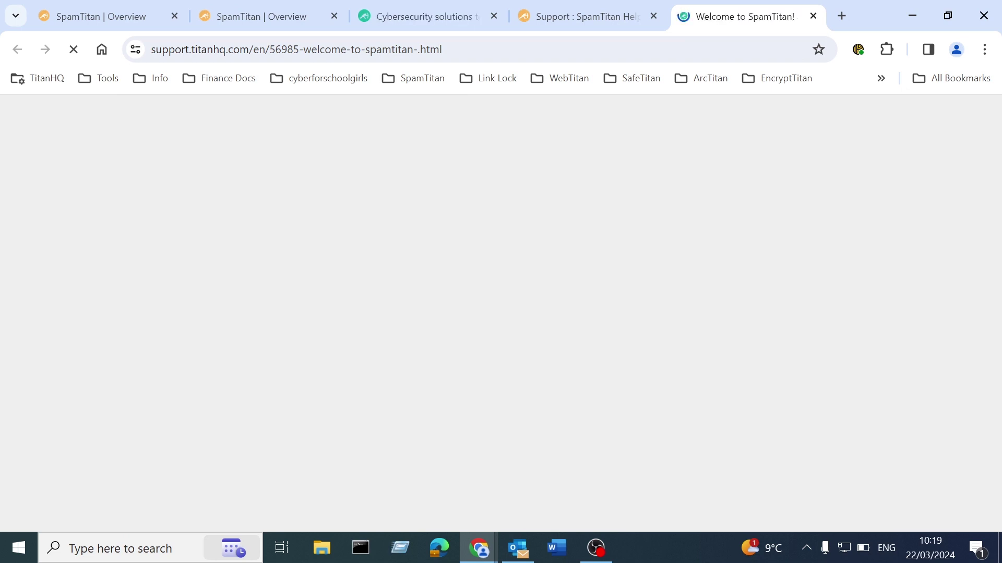
{"action": "key", "text": "alt+Tab"}
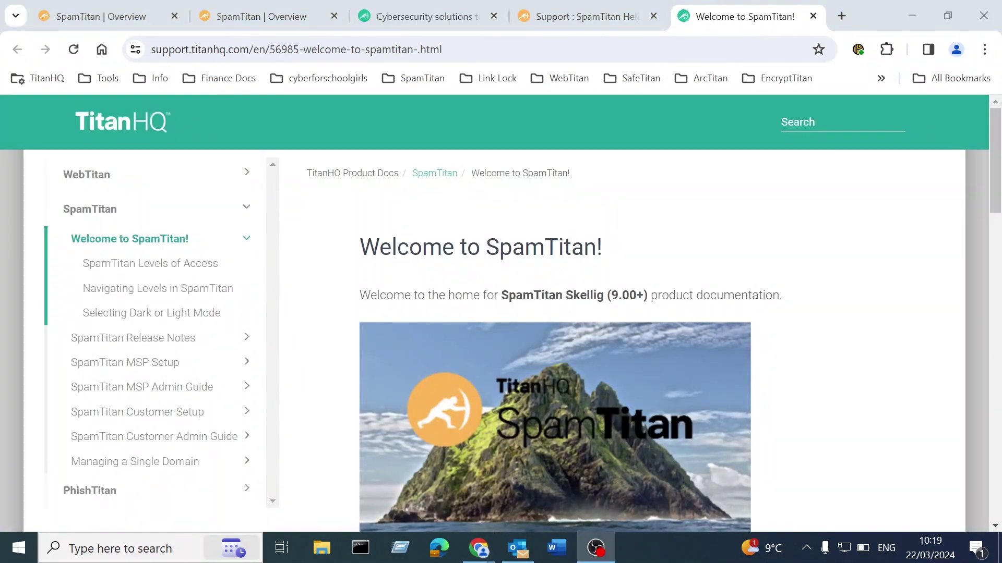